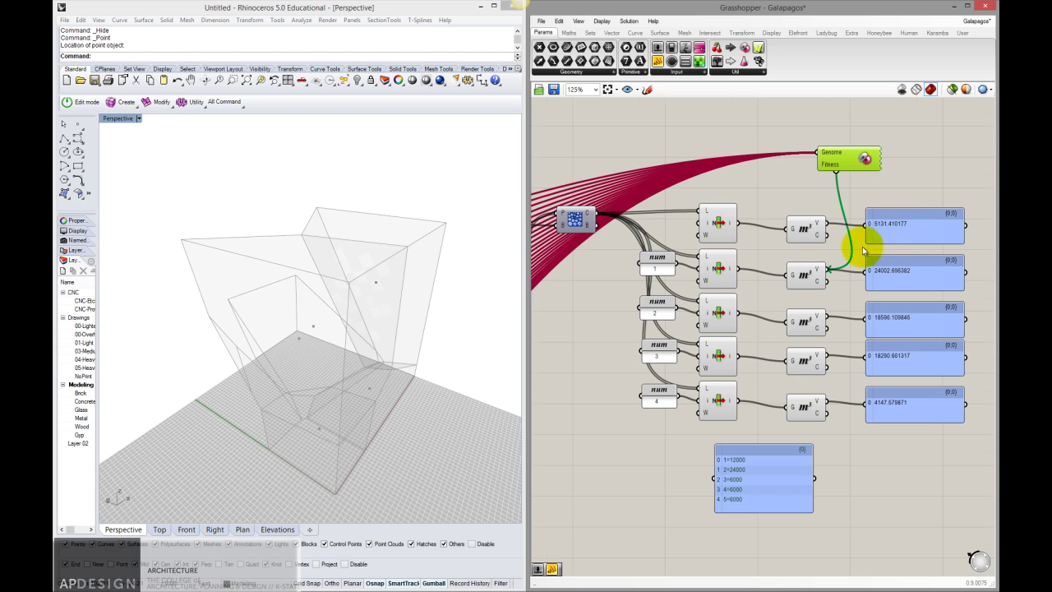
Space the five volume result panels evenly in a column and shift the list panel left.
right_click_drag(856, 235, 796, 202)
left_click_drag(903, 379, 800, 164)
left_click(818, 151)
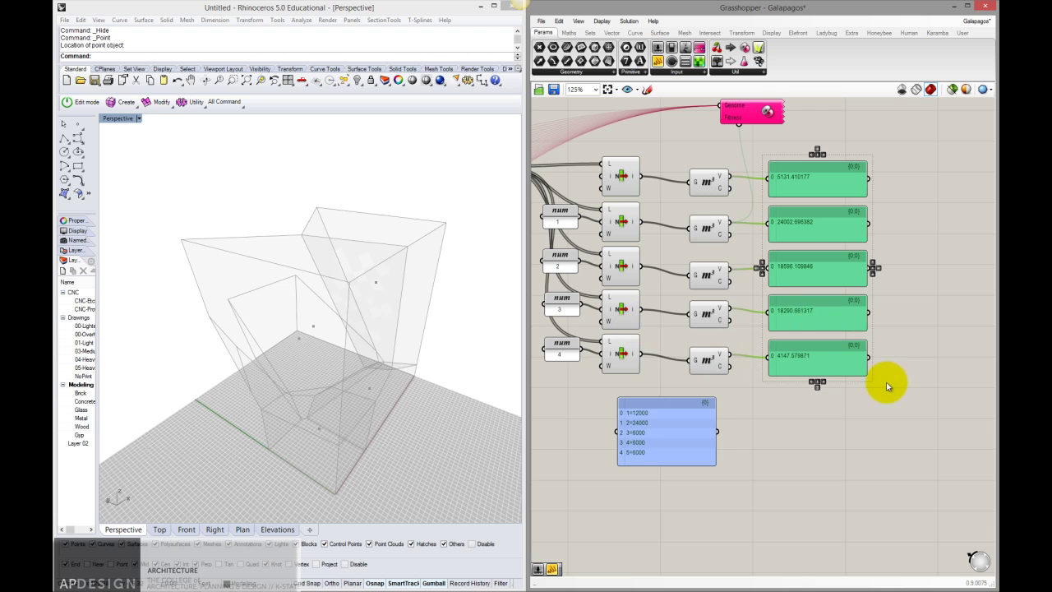
left_click_drag(877, 396, 815, 176)
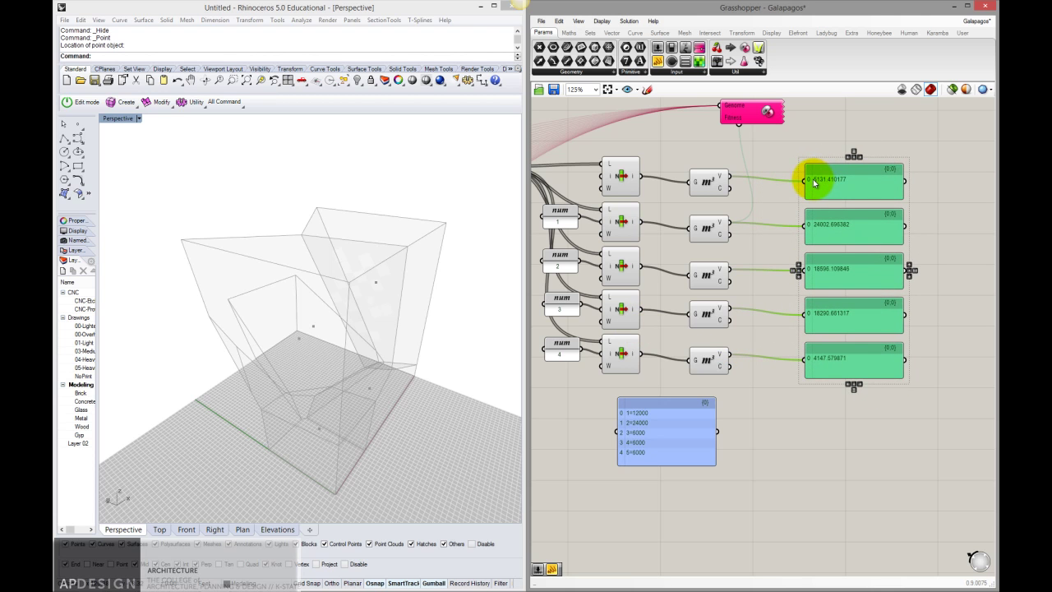
left_click_drag(681, 446, 637, 451)
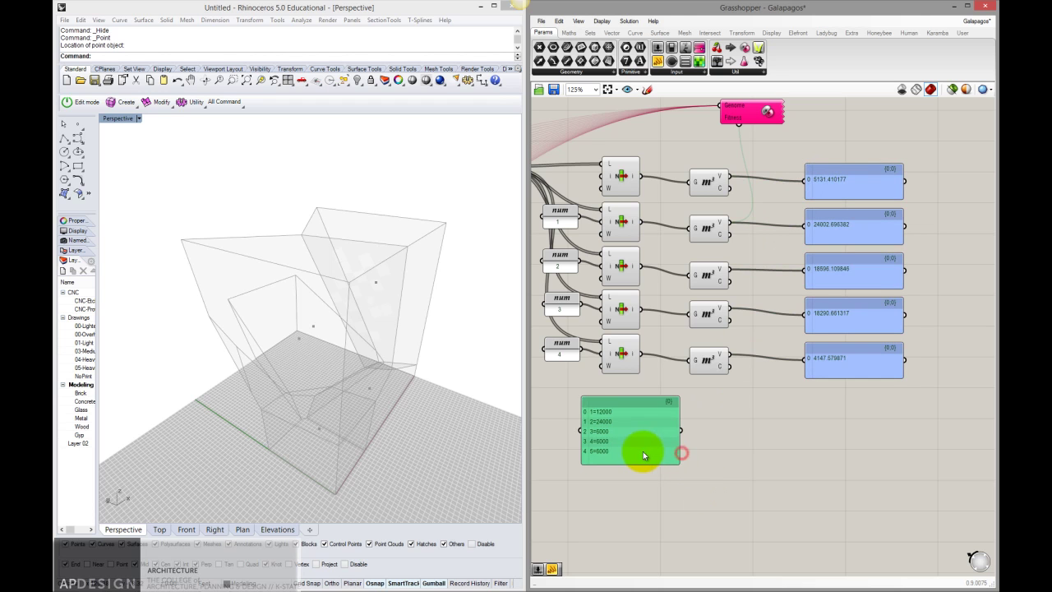
Place a Multiplication component beside the first volume component, moving the result panels right for room.
double_click(741, 450)
type("multi")
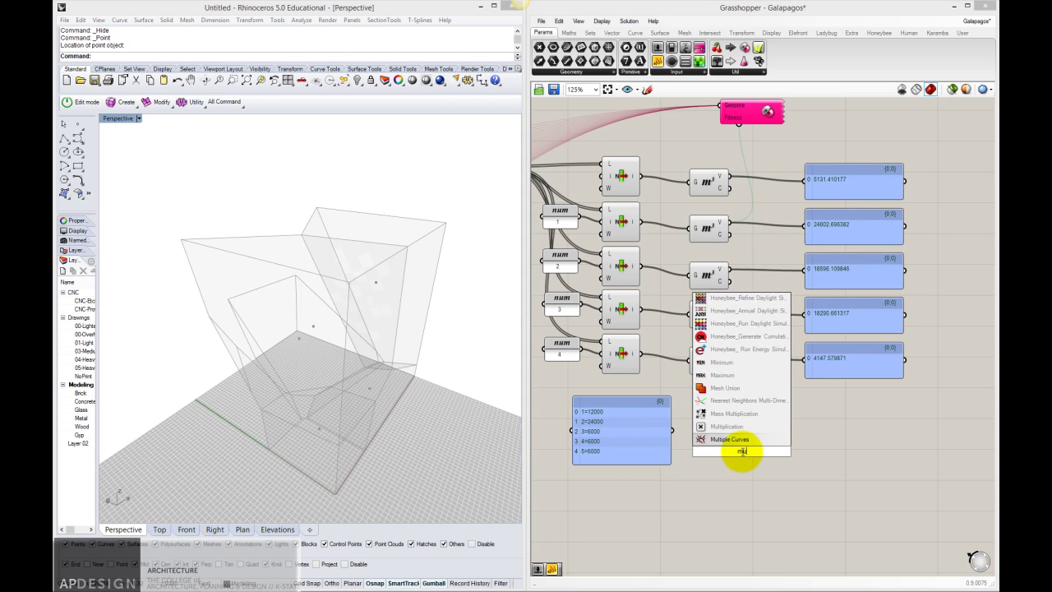
left_click(726, 439)
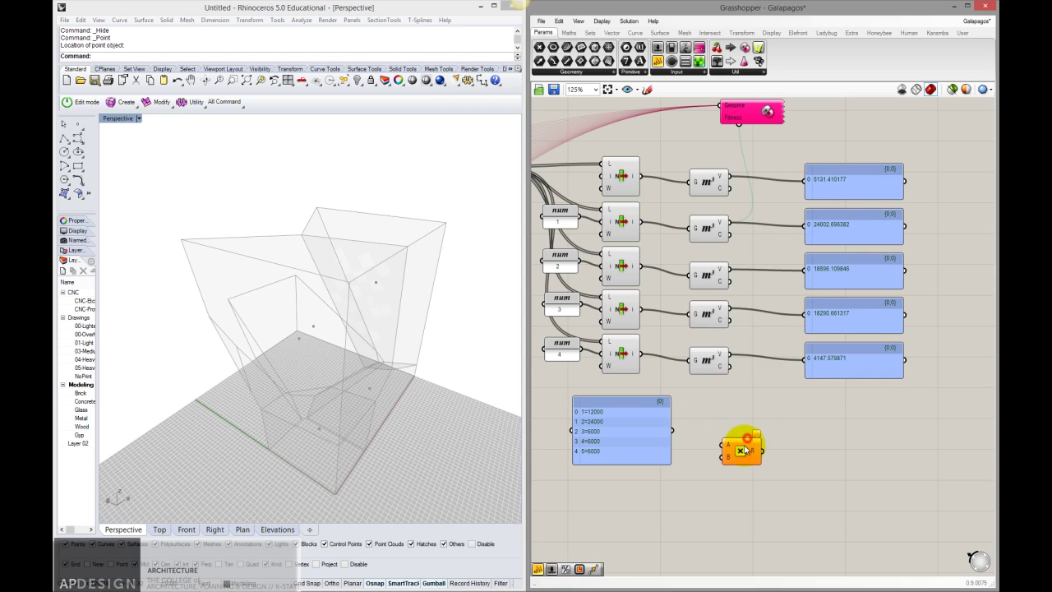
left_click_drag(741, 448, 773, 188)
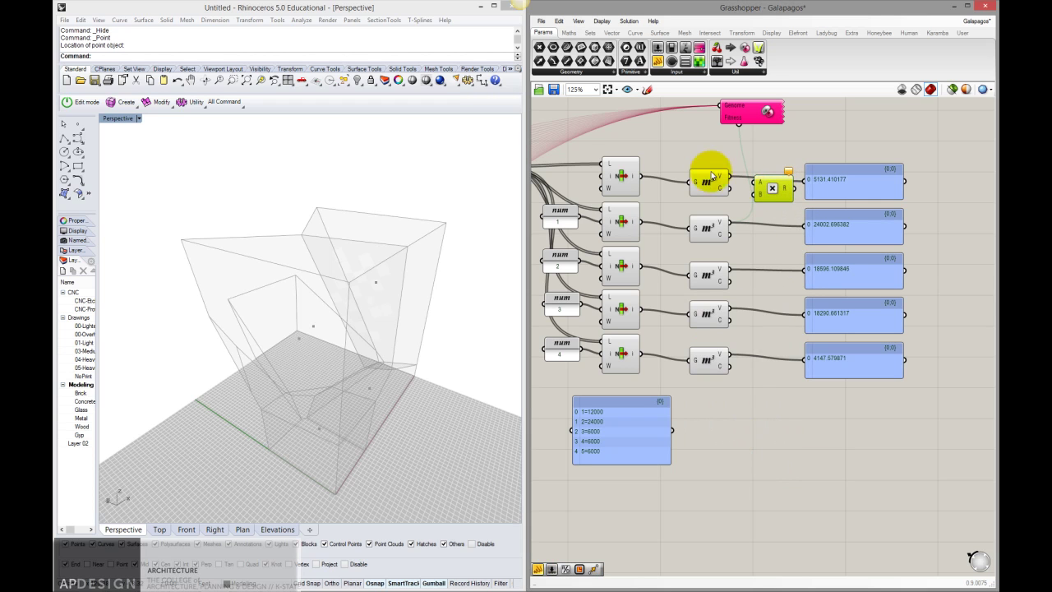
left_click_drag(929, 399, 801, 105)
left_click_drag(859, 176, 930, 176)
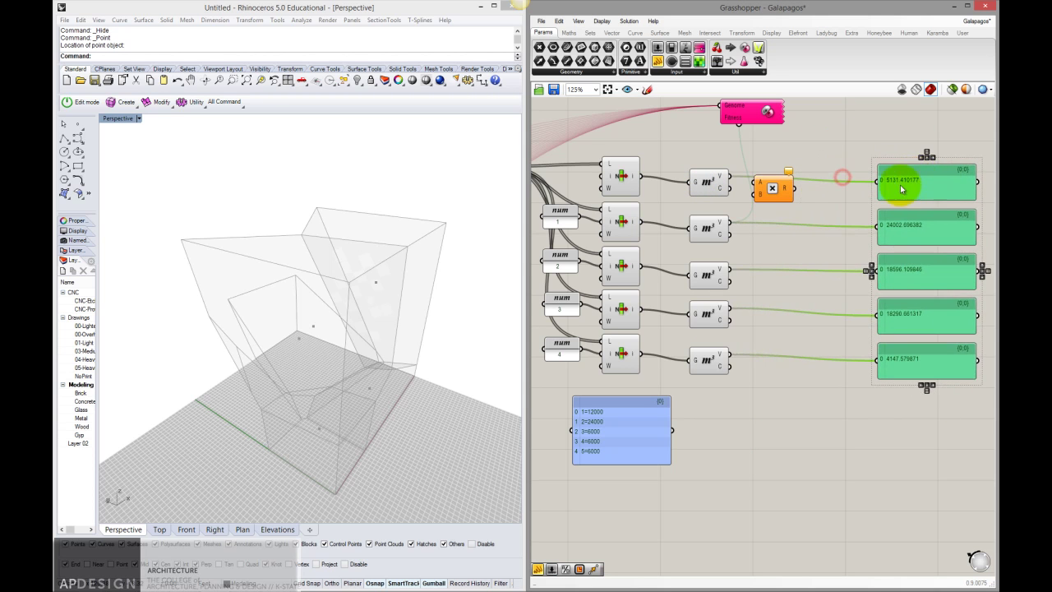
left_click(783, 188)
left_click_drag(783, 187, 800, 182)
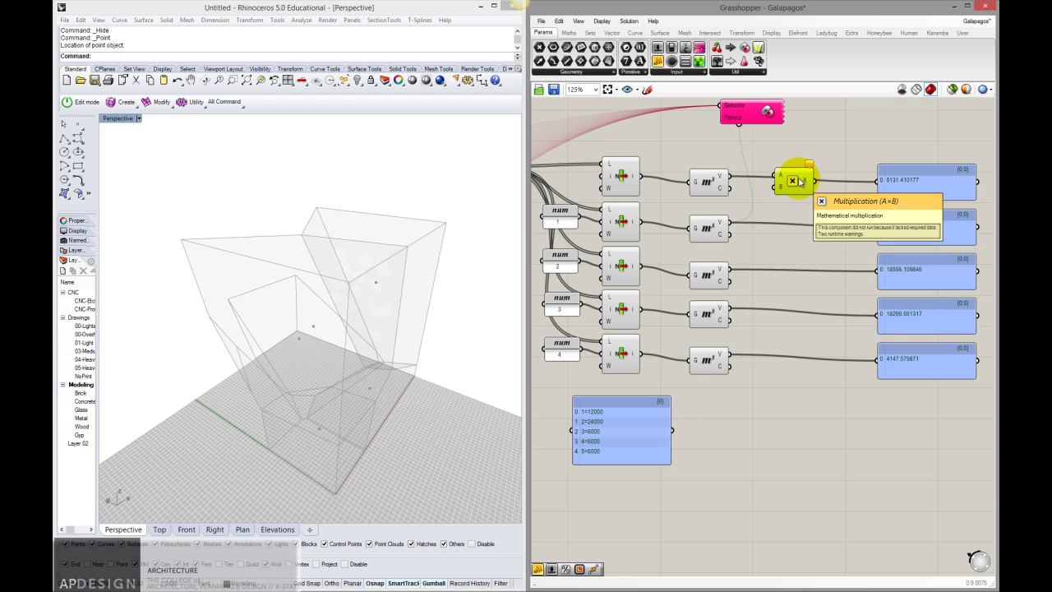
Add a number slider set to 1 and wire it into the Multiplication's B input.
double_click(766, 205)
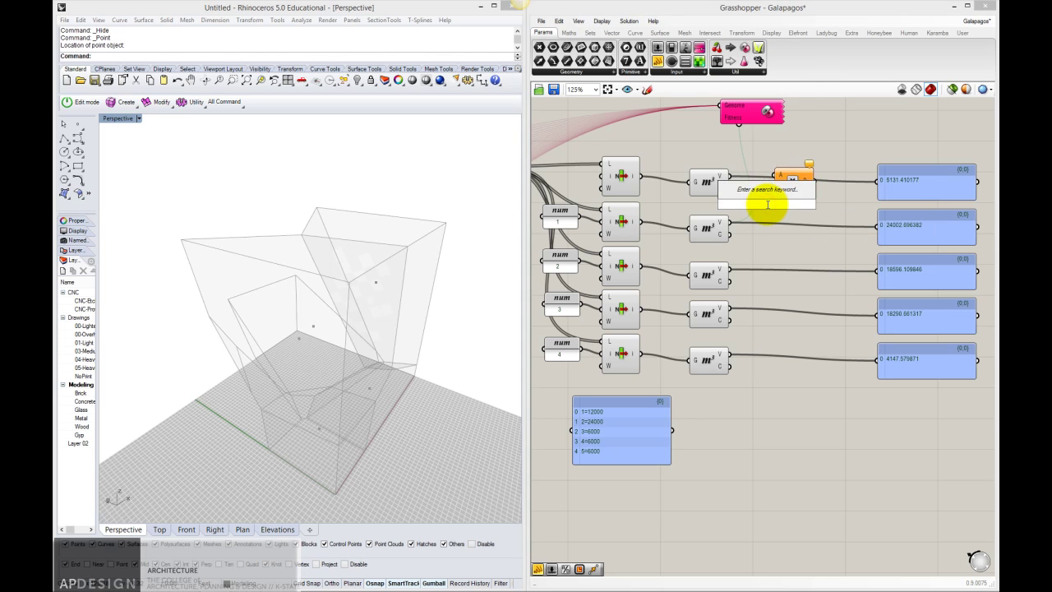
type("slider")
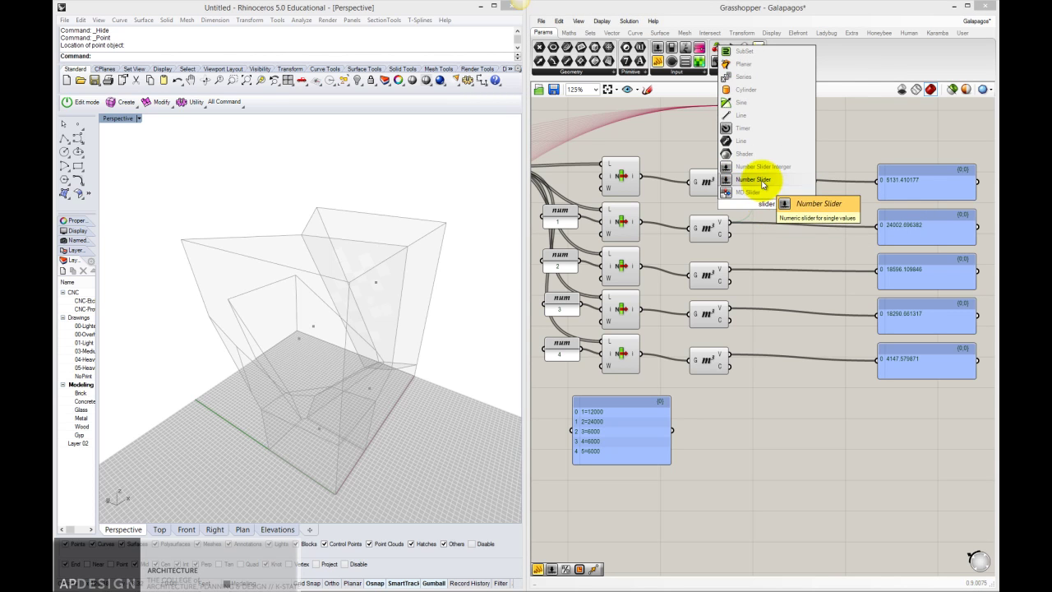
left_click(749, 179)
key("Delete")
double_click(747, 202)
type("1")
key("Return")
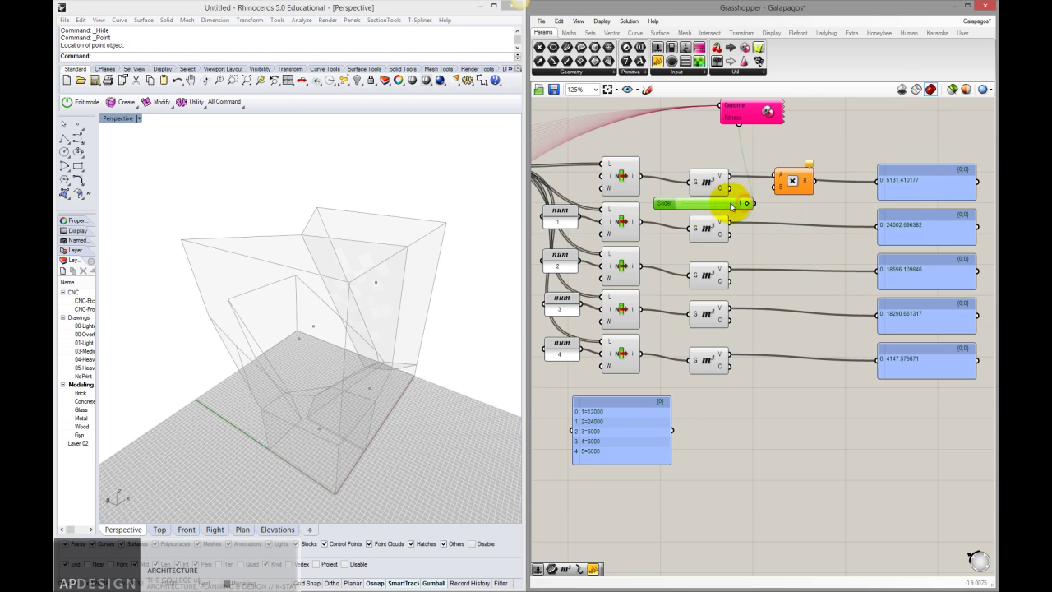
left_click(786, 183)
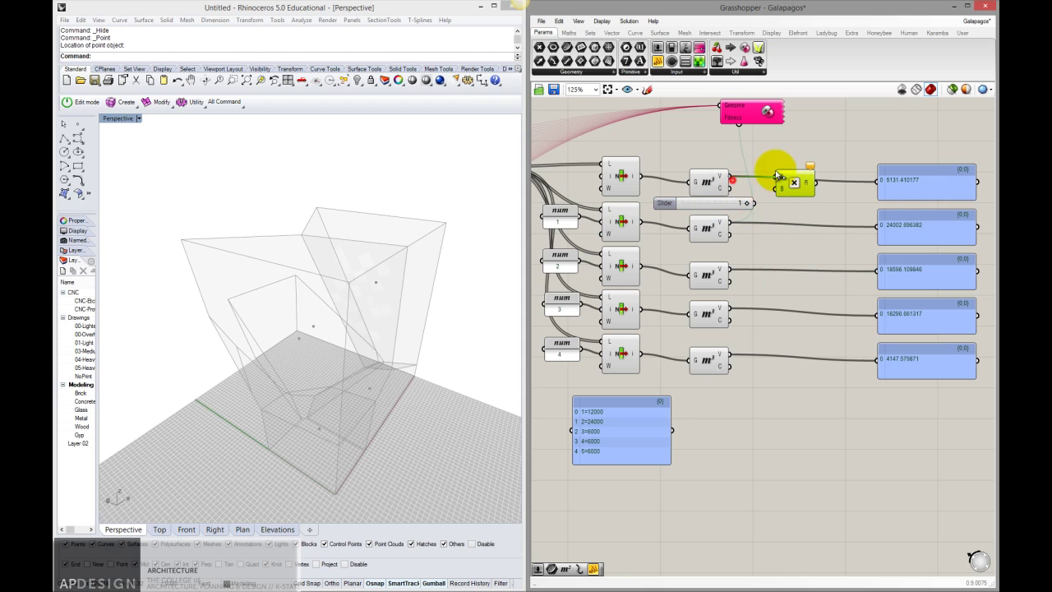
left_click_drag(753, 202, 790, 191)
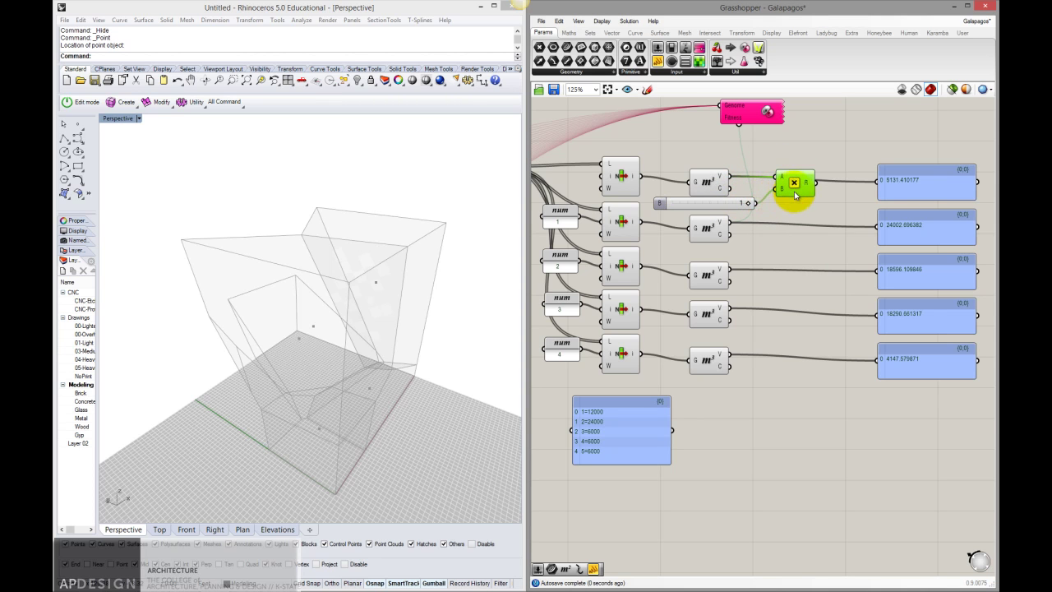
left_click(744, 202, "shift")
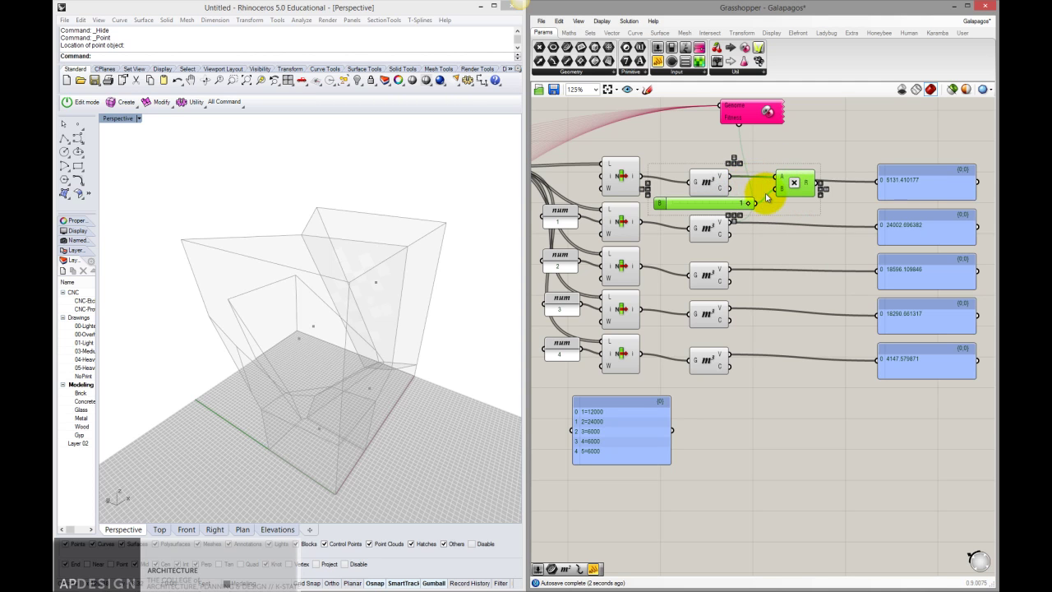
Copy the slider and Multiplication to every volume row, wiring each m³ V output into its A input.
mouse_move(766, 197)
left_mouse_down("alt")
mouse_move(767, 246)
mouse_move(783, 231)
mouse_move(809, 253)
mouse_move(799, 299)
mouse_move(796, 281)
left_mouse_up("alt")
left_click_drag(729, 270, 770, 360)
left_click(798, 402)
right_click_drag(801, 401, 763, 376)
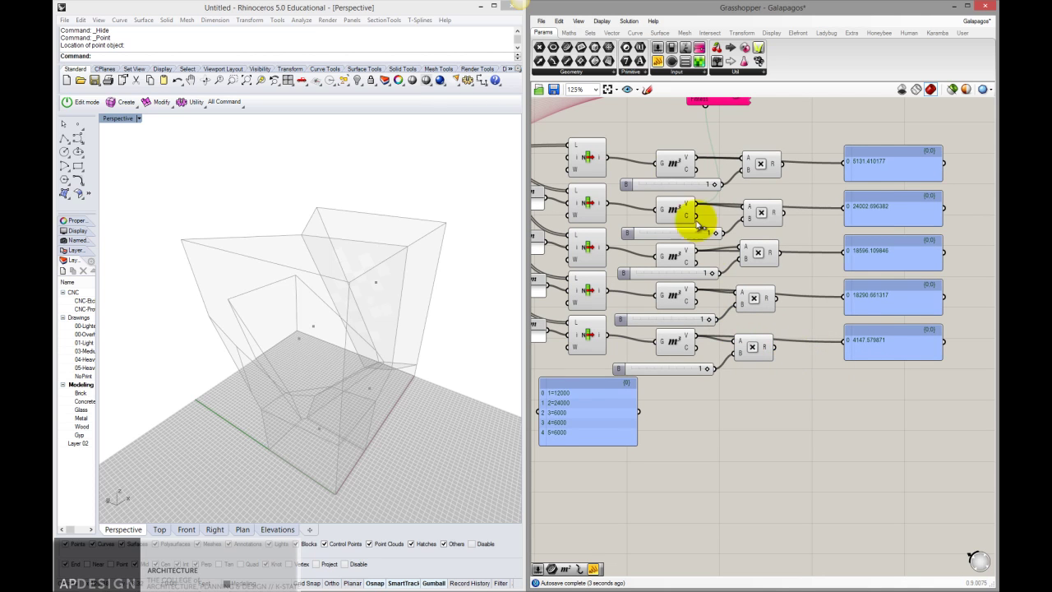
left_click(680, 164)
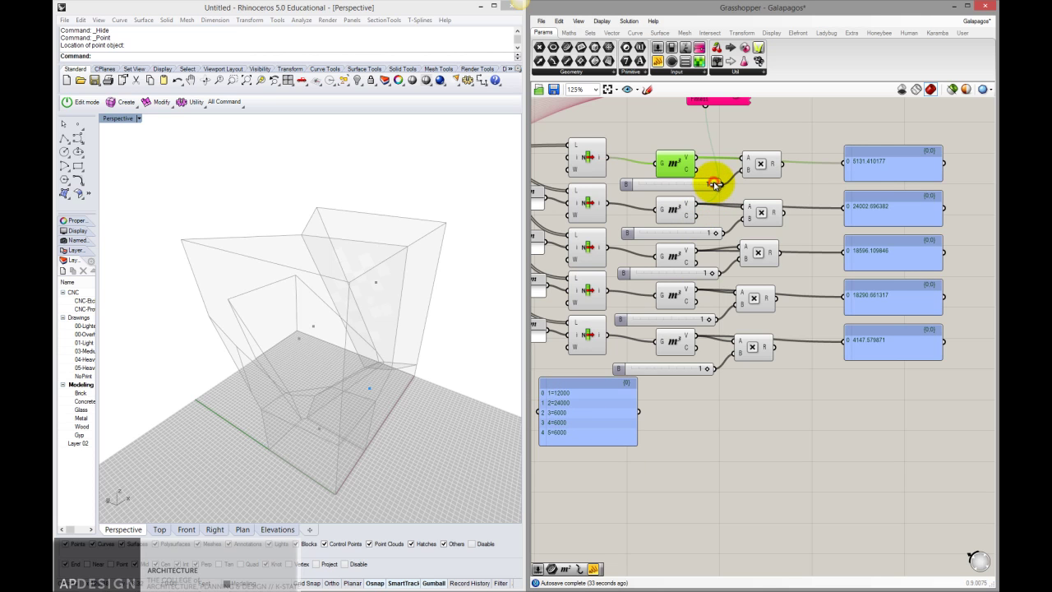
Delete all the old sliders set to 1, keeping the m³ components.
left_click(674, 183)
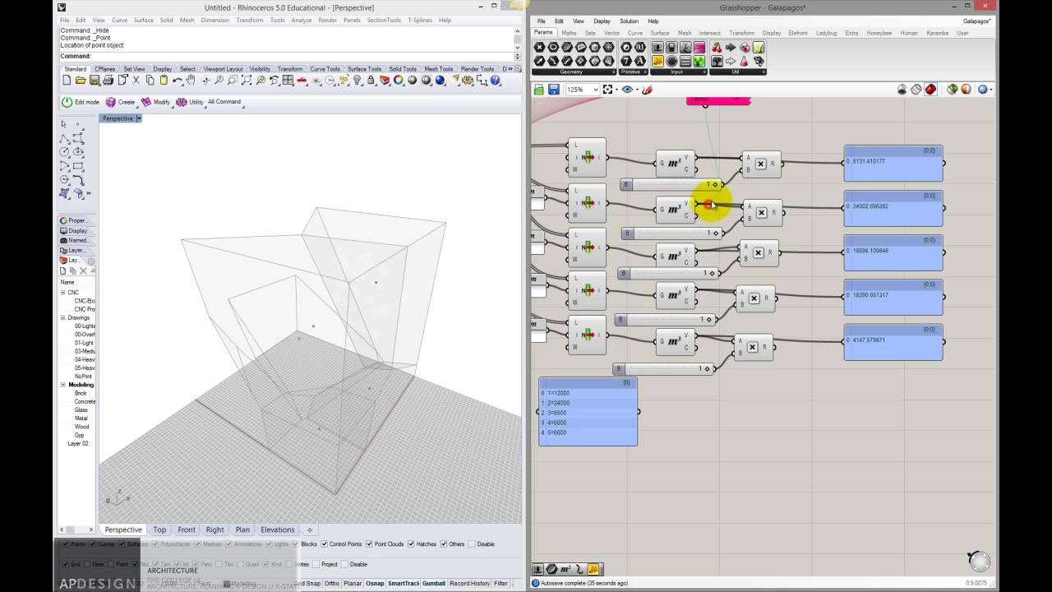
left_click(697, 182)
key("Delete")
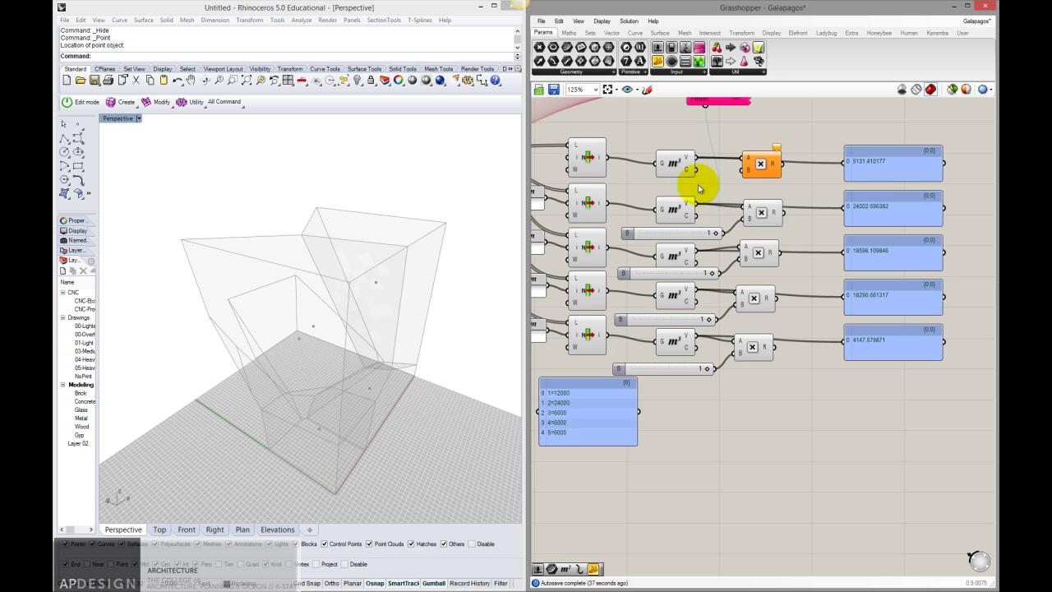
left_click(681, 232)
key("Delete")
left_click(667, 274)
left_click_drag(645, 387, 632, 247)
left_click(673, 341, "ctrl")
left_click(674, 294, "ctrl")
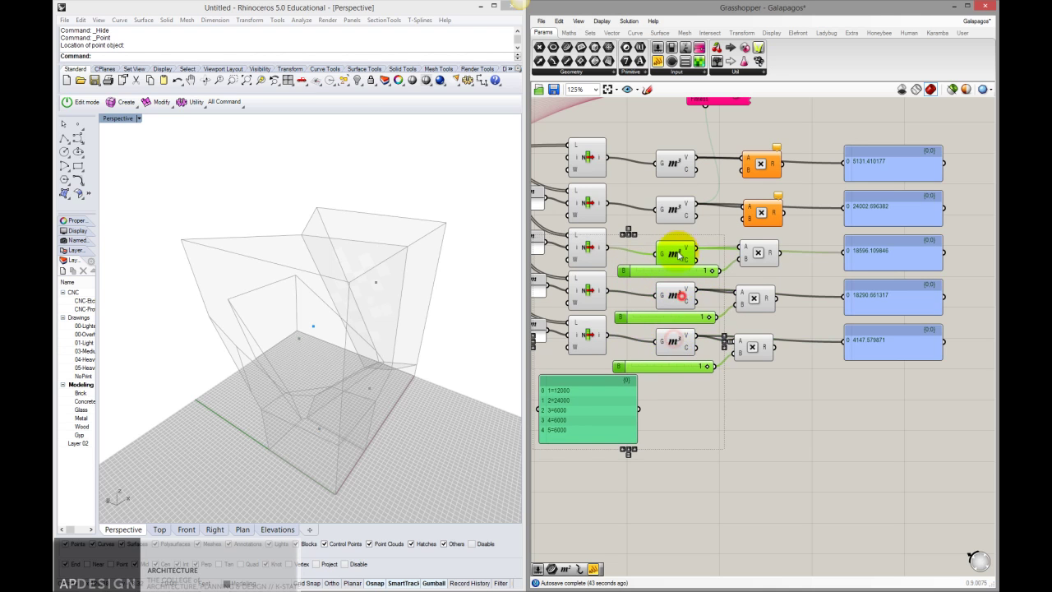
left_click(673, 251, "ctrl")
key("Delete")
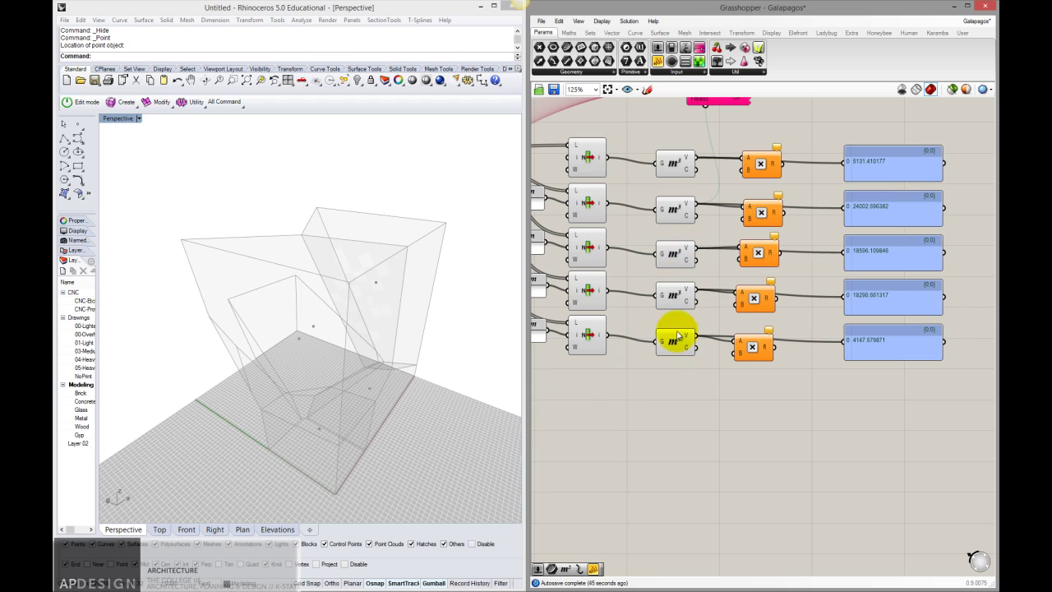
key("ctrl+z")
left_click_drag(649, 380, 640, 268)
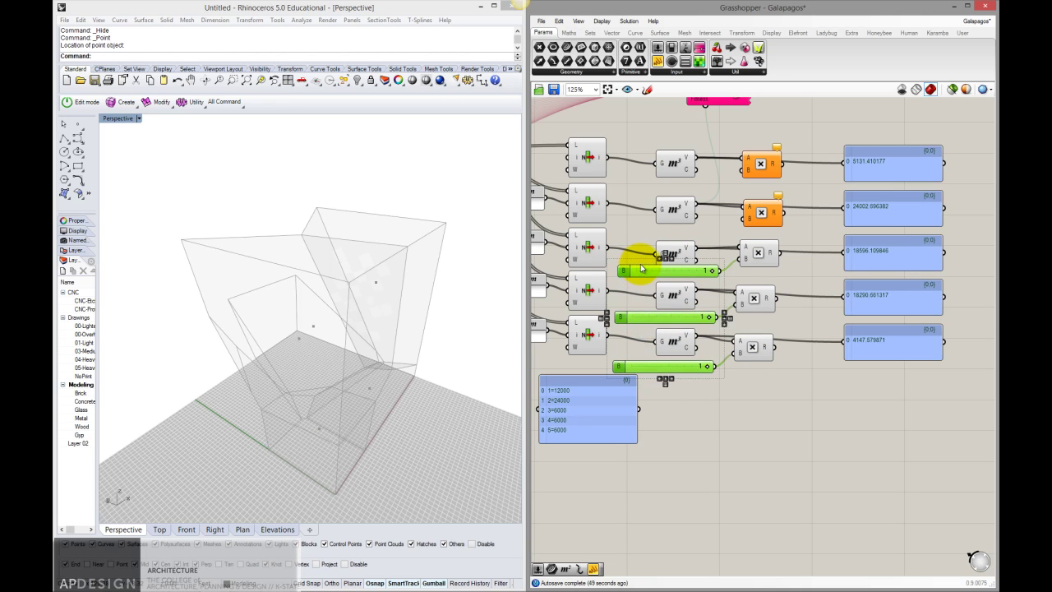
key("Delete")
Place a new slider set to 2 under the top m³ component.
double_click(641, 267)
type("2")
key("Return")
left_click_drag(663, 265, 744, 215)
Copy the sliders down to the lower rows and wire them into the multipliers' B inputs.
left_click(702, 182, "shift")
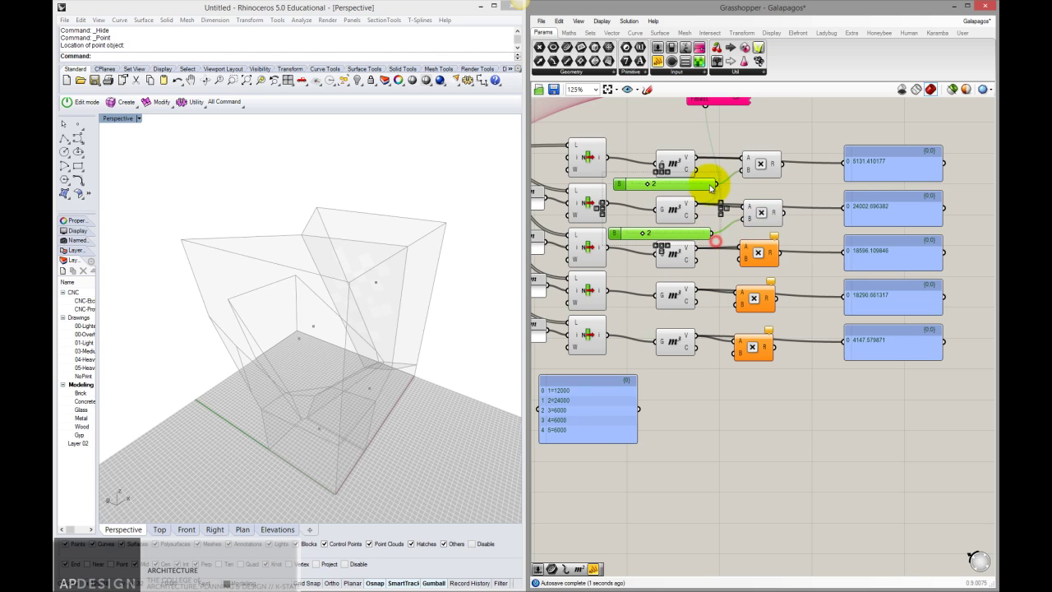
left_click_drag(684, 184, 699, 367, "alt")
left_click(768, 423)
left_click(722, 443)
left_click(689, 415)
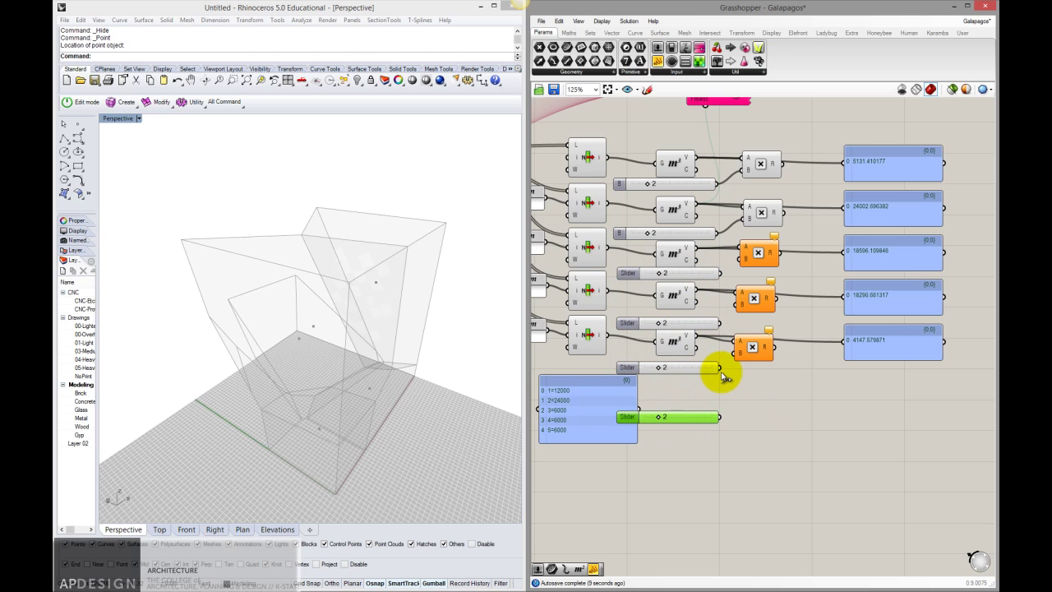
key("Delete")
left_click_drag(720, 368, 742, 258)
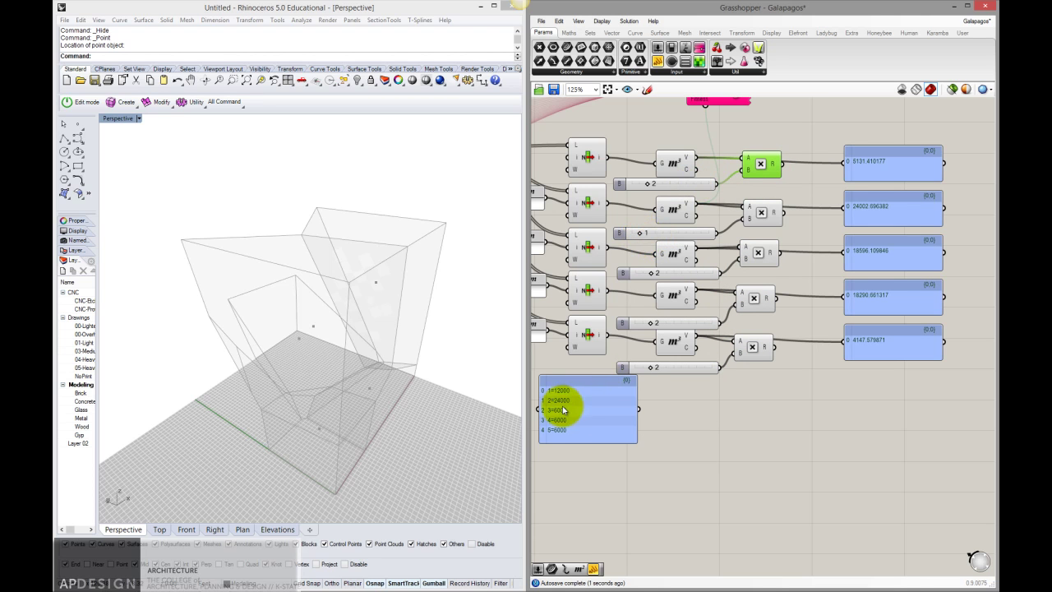
Set the sliders to 2, 1, 4, 4 and 4 and align the five multipliers vertically.
left_click(756, 252)
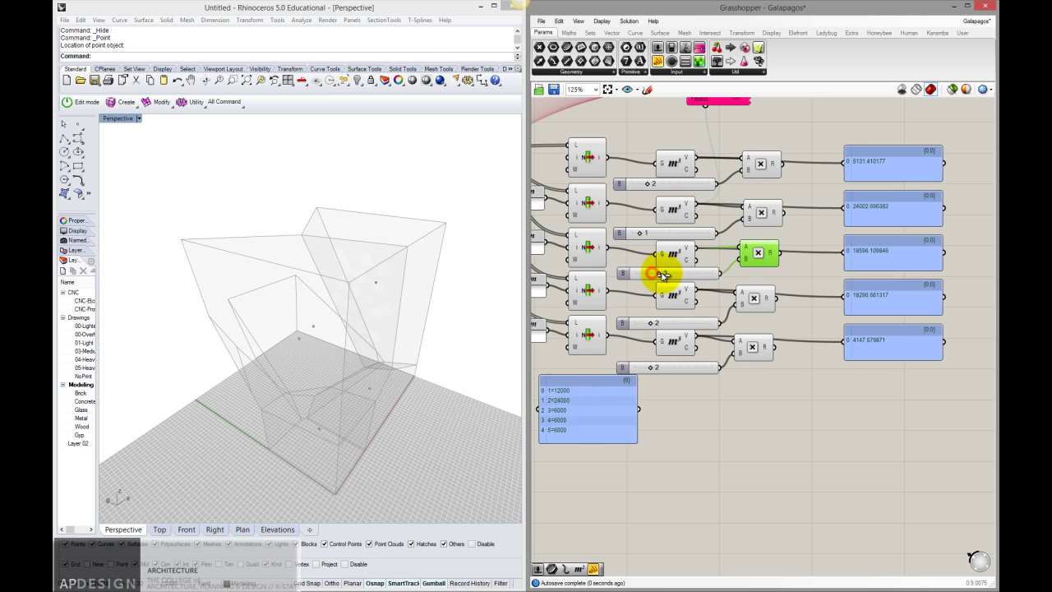
left_click(657, 323)
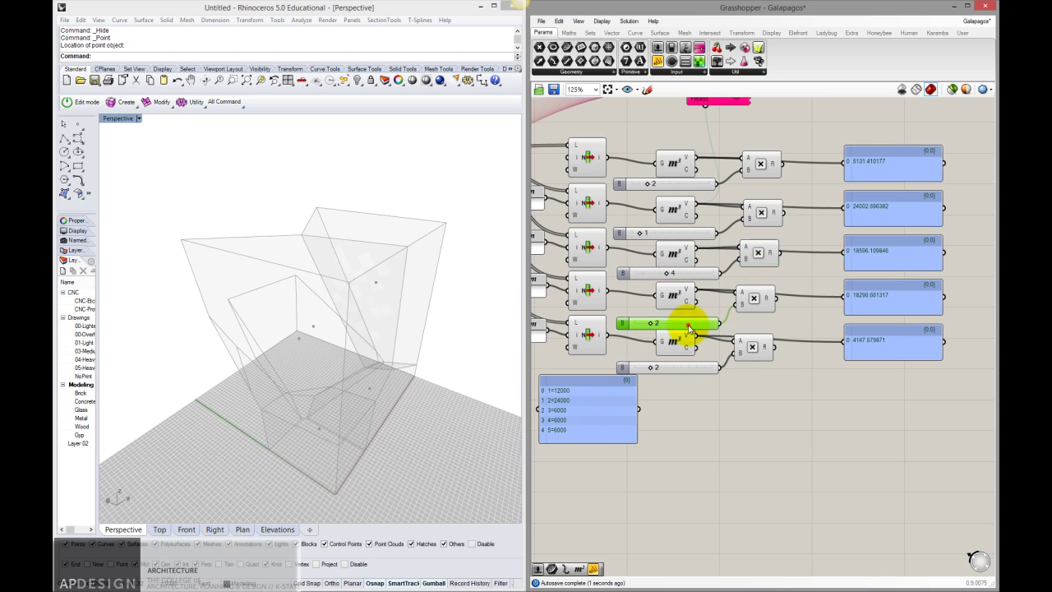
left_click(754, 298)
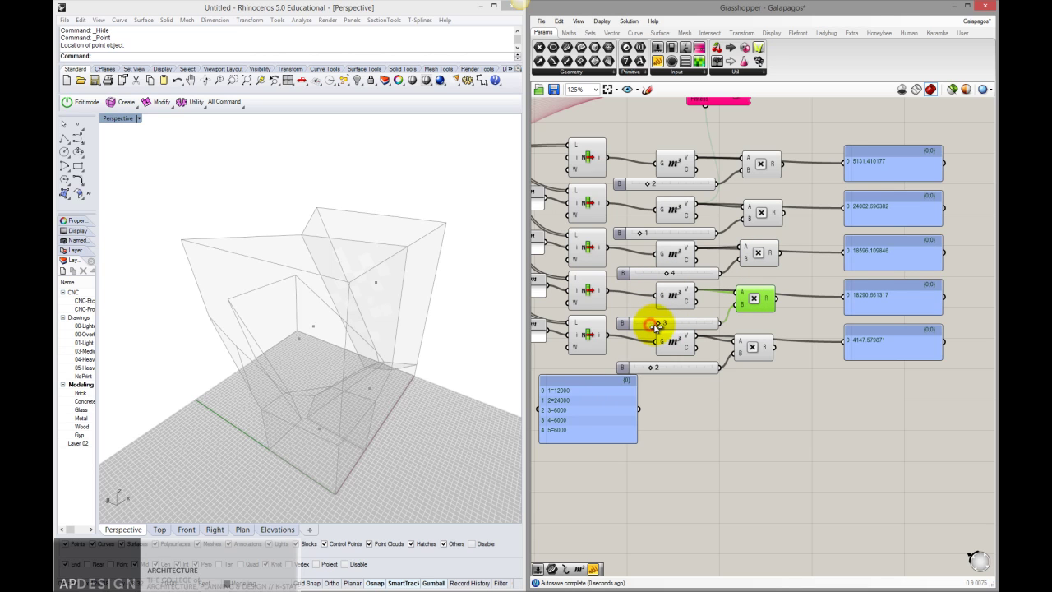
left_click(667, 368)
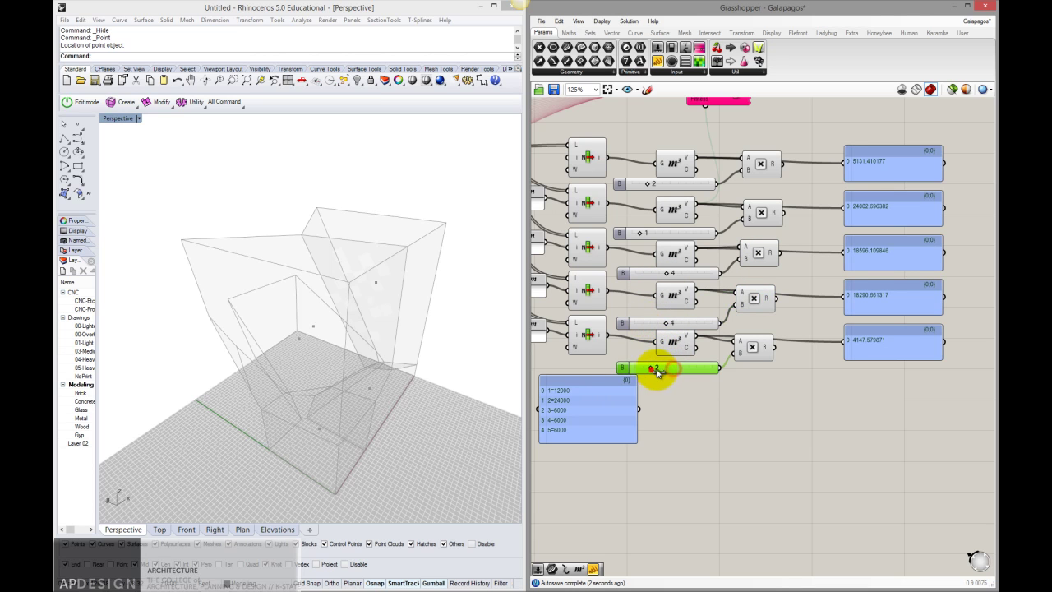
left_click(768, 380)
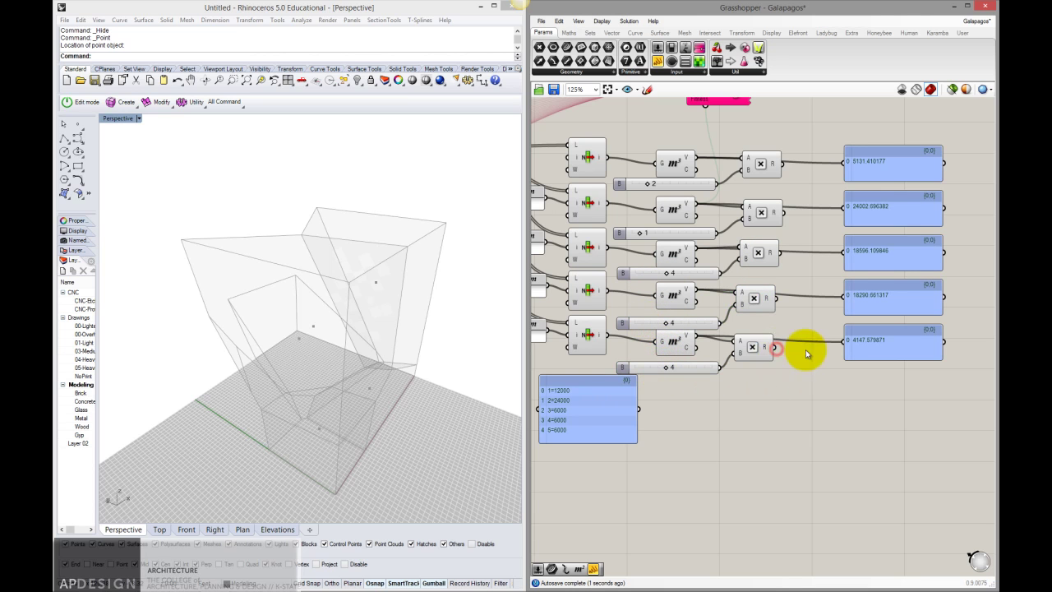
right_click_drag(832, 358, 802, 360)
left_click_drag(790, 389, 698, 138)
left_click(734, 145)
Line up the five multipliers and move the five result panels further right.
left_click(777, 145)
right_click_drag(785, 150, 736, 144)
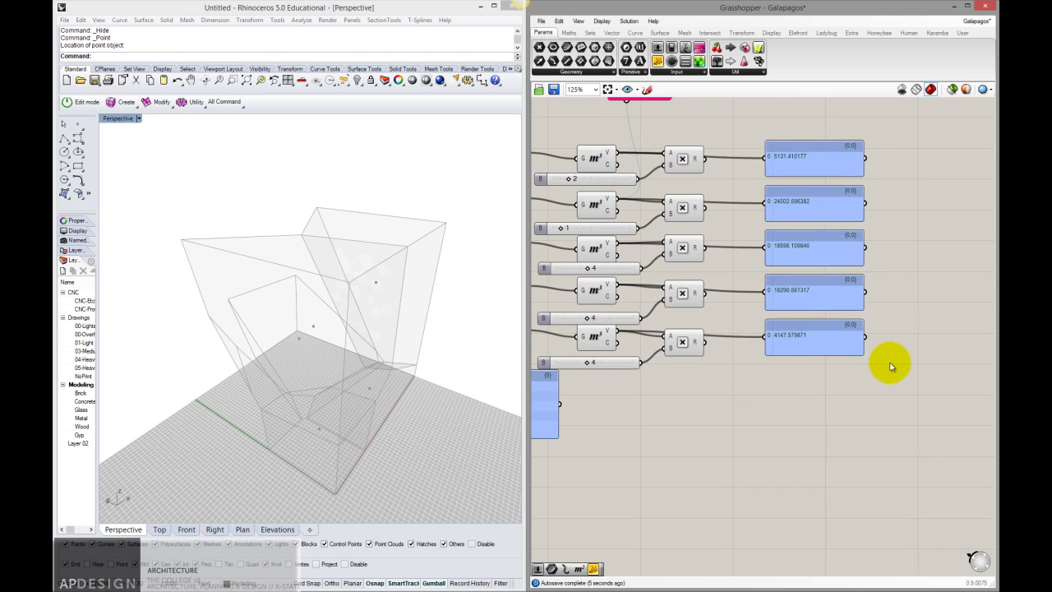
left_click_drag(887, 332, 850, 163)
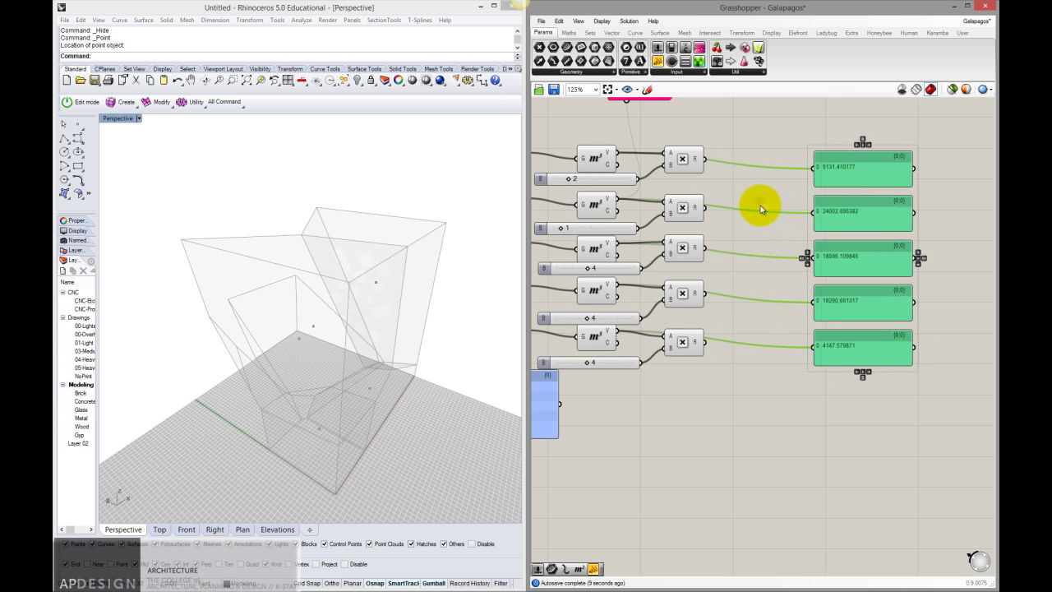
right_click_drag(756, 205, 742, 213)
left_click_drag(832, 182, 822, 223)
left_click(755, 158)
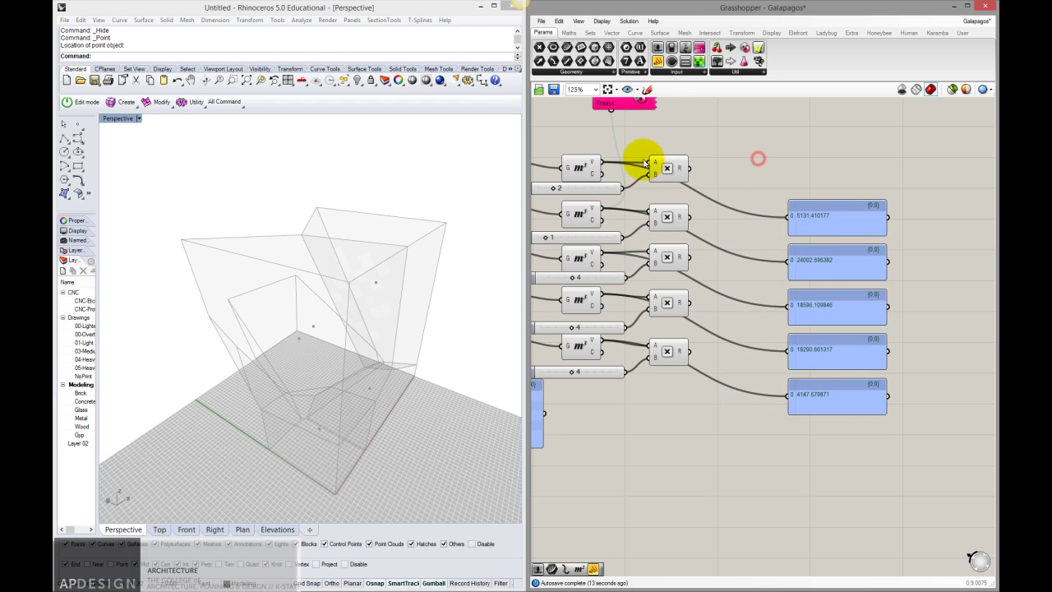
Add a Mass Addition component and wire all five multiplication results into it.
double_click(734, 160)
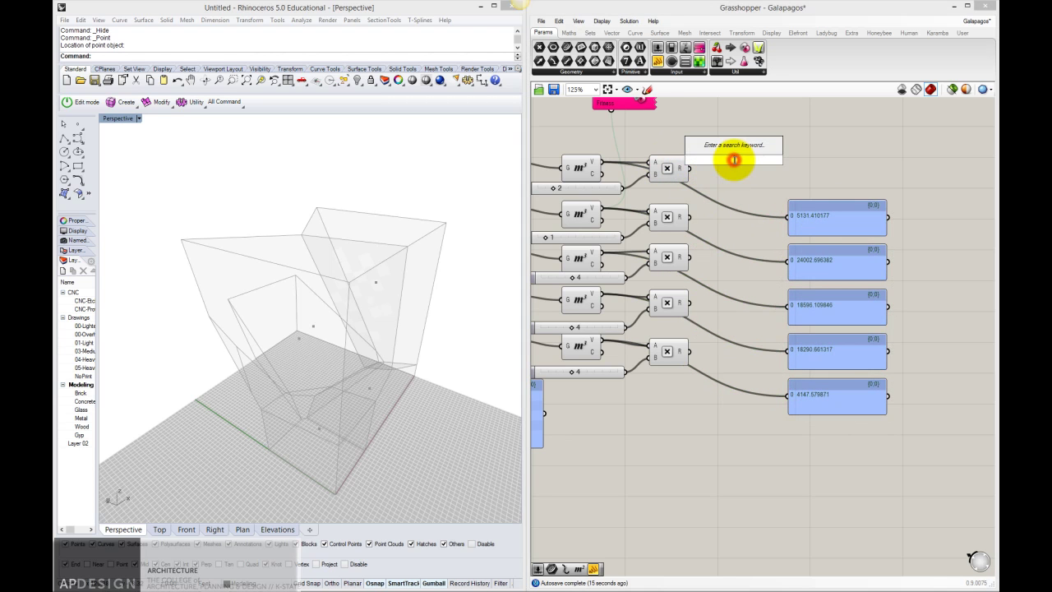
type("mass")
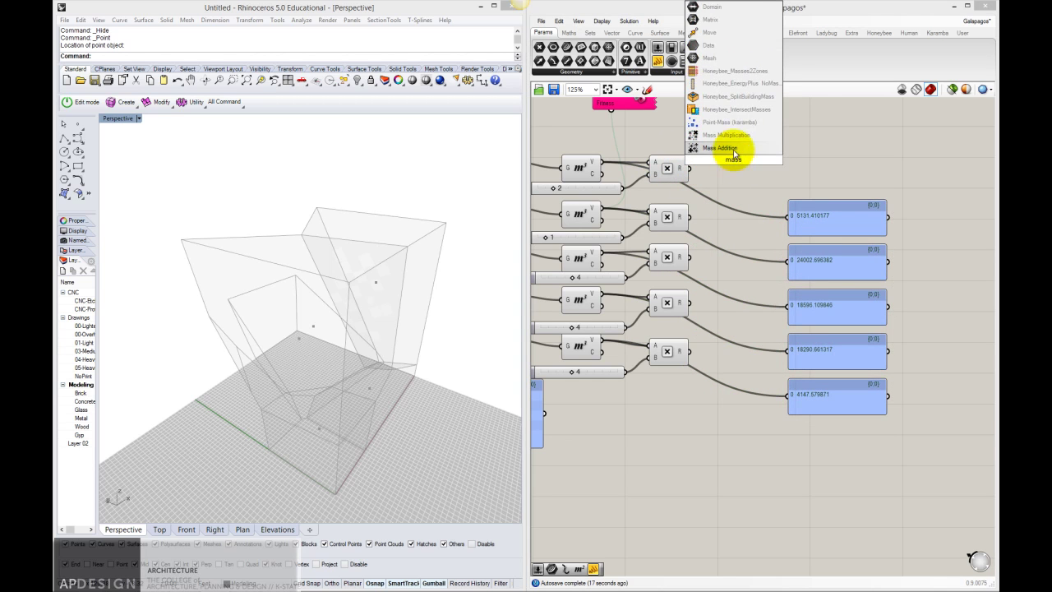
left_click(732, 160)
left_click_drag(691, 168, 715, 160)
left_click_drag(688, 257, 715, 161, "shift")
left_click_drag(689, 304, 715, 160, "shift")
left_click_drag(689, 348, 732, 253, "shift")
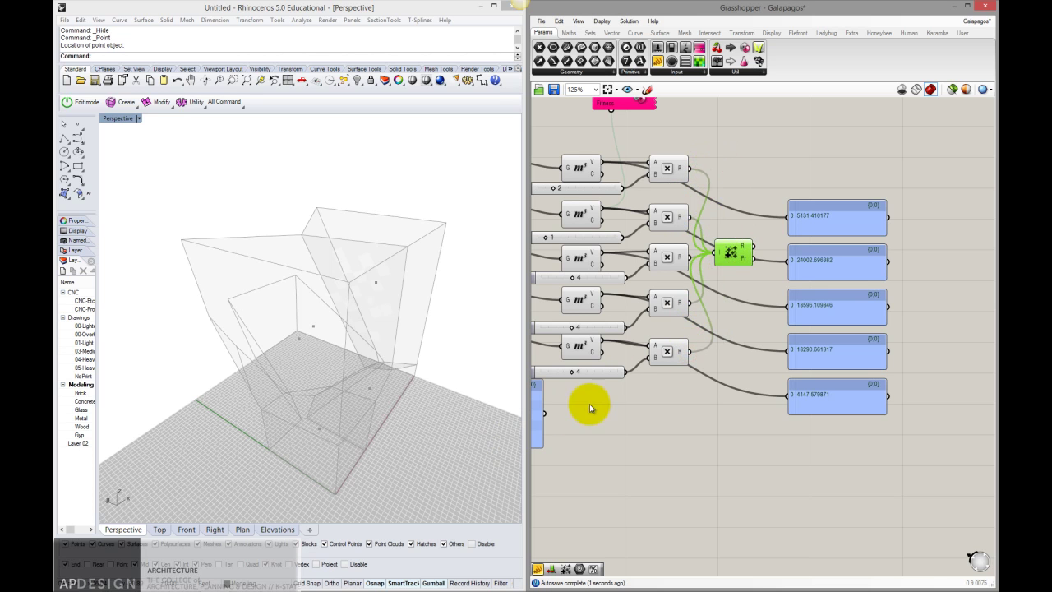
right_click_drag(594, 404, 737, 370)
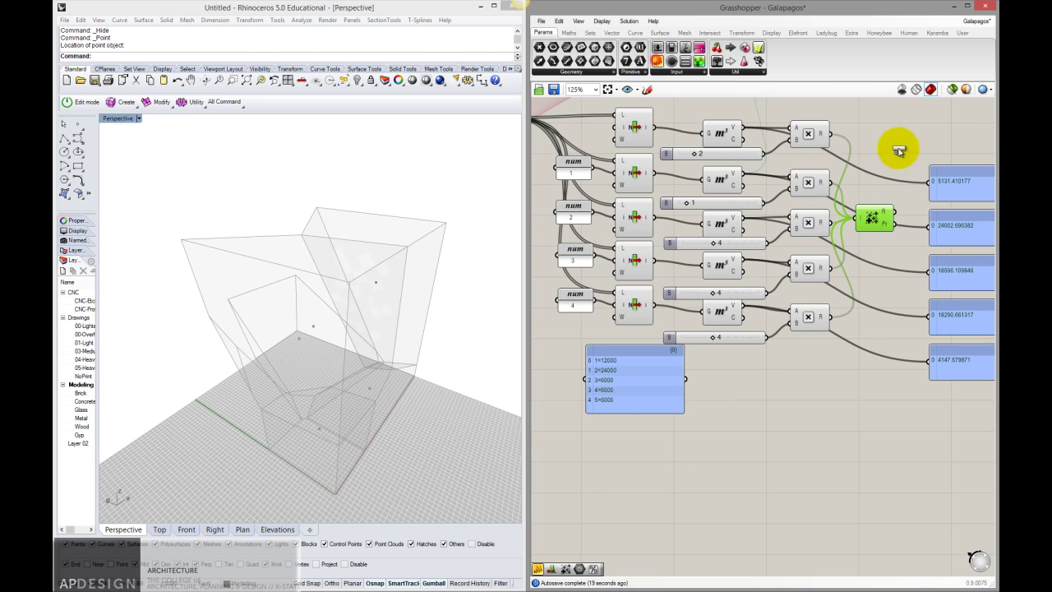
Add a panel to the right showing the Mass Addition total 198402.920872.
left_click_drag(907, 153, 907, 153)
left_click_drag(893, 212, 918, 142)
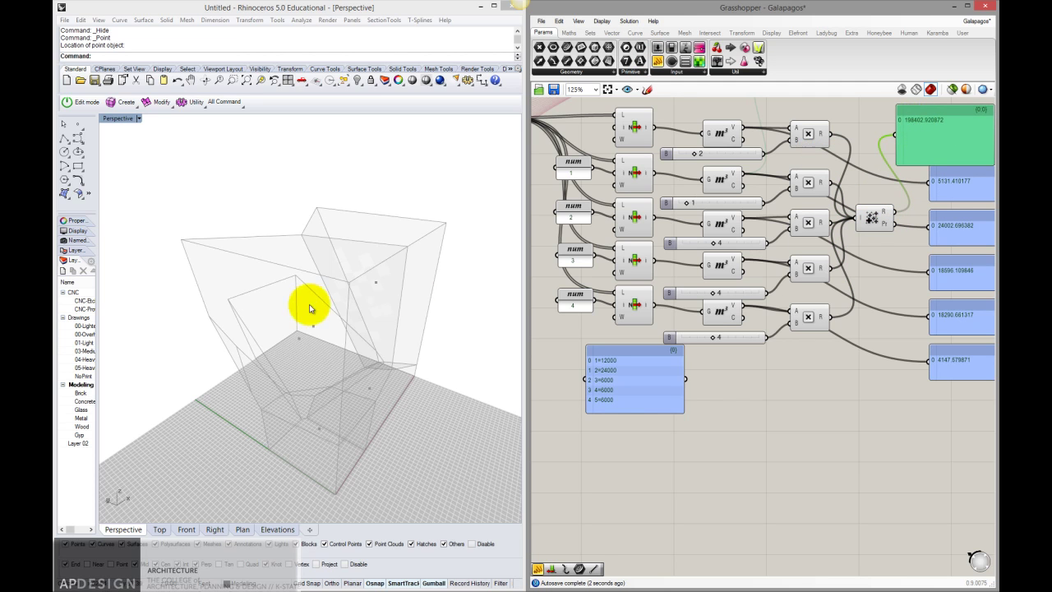
right_click_drag(312, 303, 356, 225)
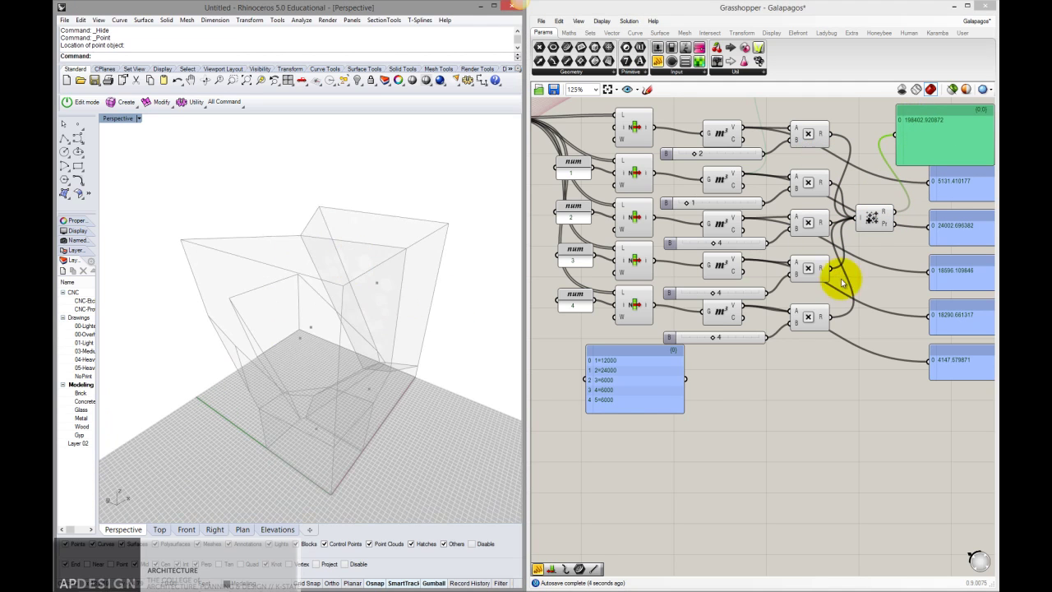
Wire the Galapagos Fitness input to the Mass Addition total.
right_click_drag(841, 282, 765, 276)
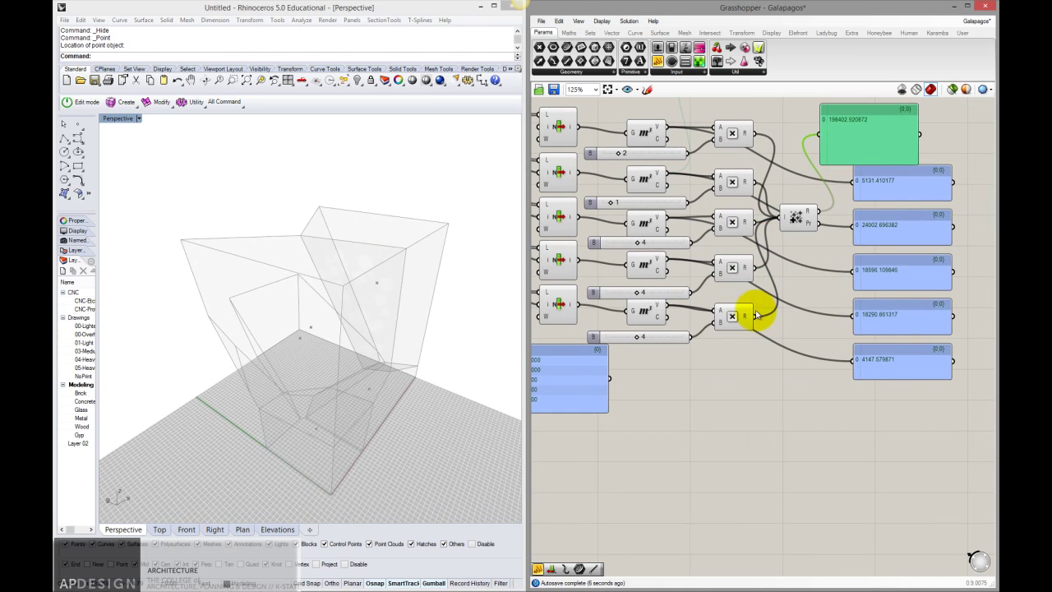
right_click_drag(749, 322, 807, 316)
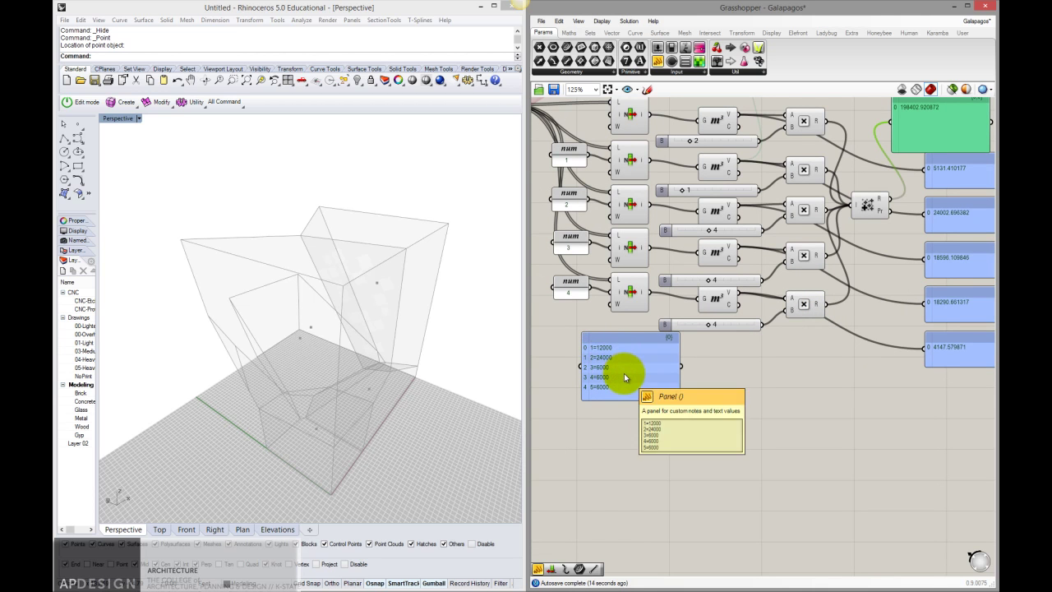
right_click_drag(794, 324, 746, 352)
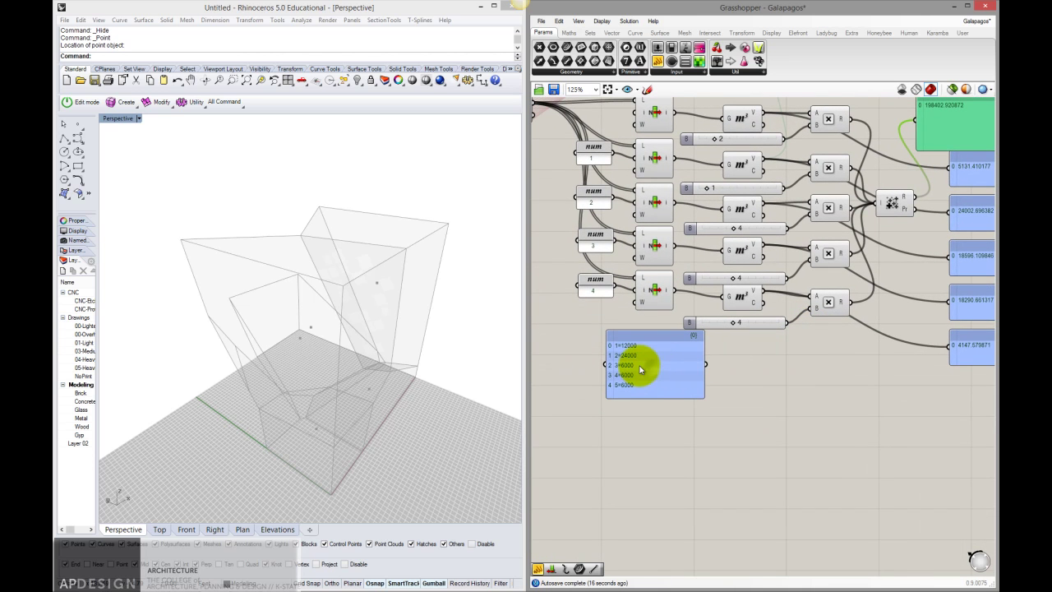
right_click_drag(887, 232, 775, 178)
scroll(771, 204, "down", 2)
left_click_drag(705, 133, 820, 242)
Set the Galapagos fitness target to 120000 and start the evolutionary solver.
left_click_drag(842, 194, 871, 184)
double_click(728, 121)
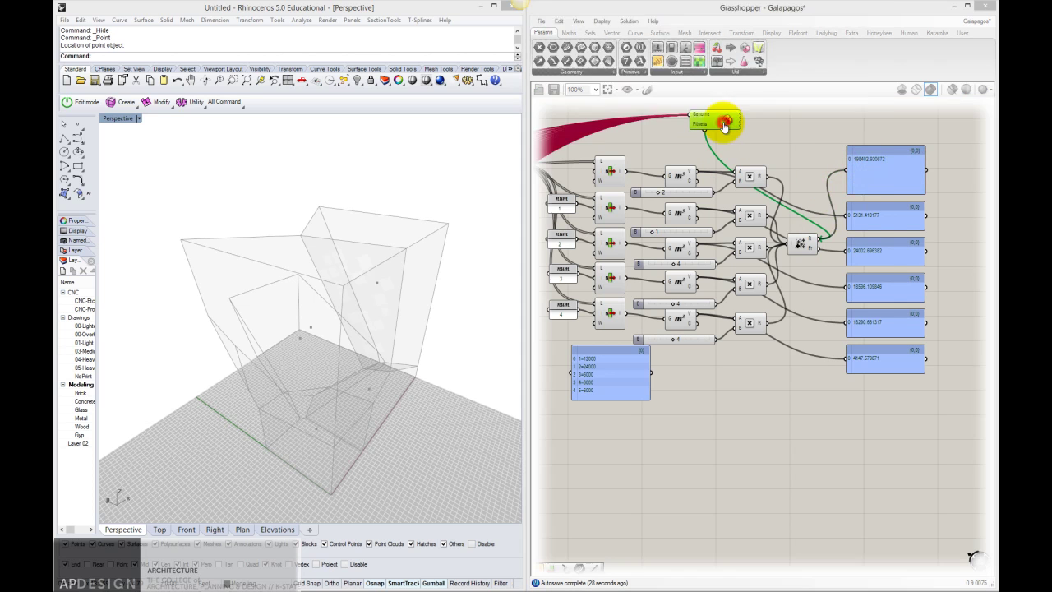
left_click_drag(663, 44, 639, 44)
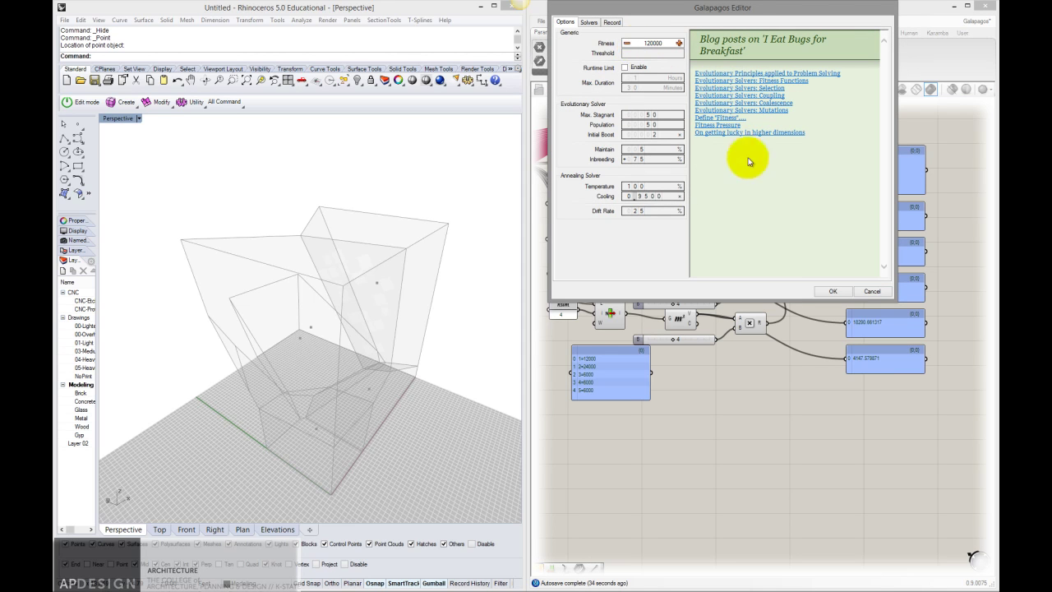
left_click(588, 23)
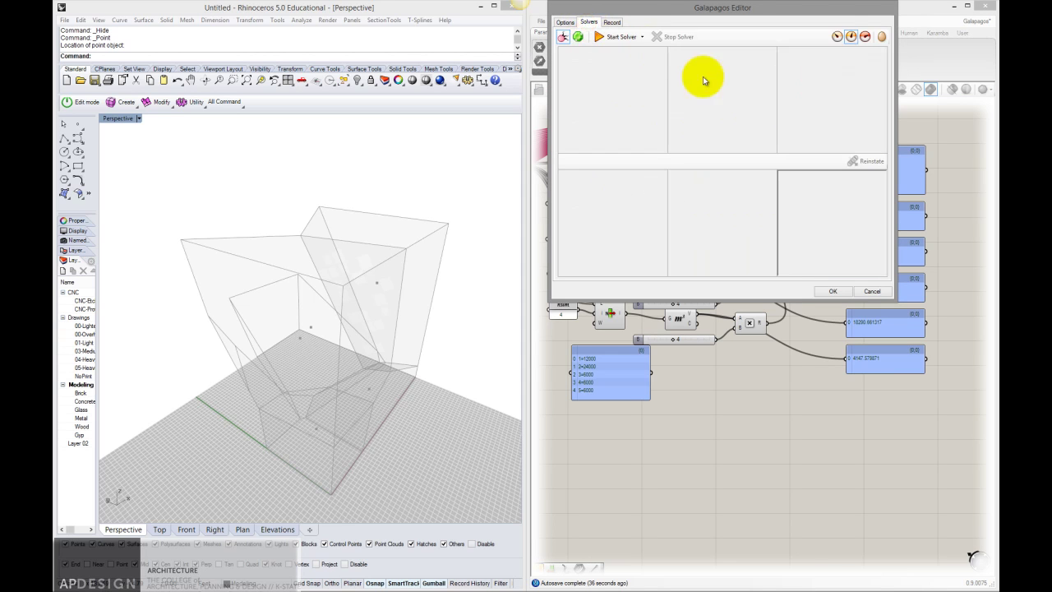
left_click_drag(775, 7, 659, 49)
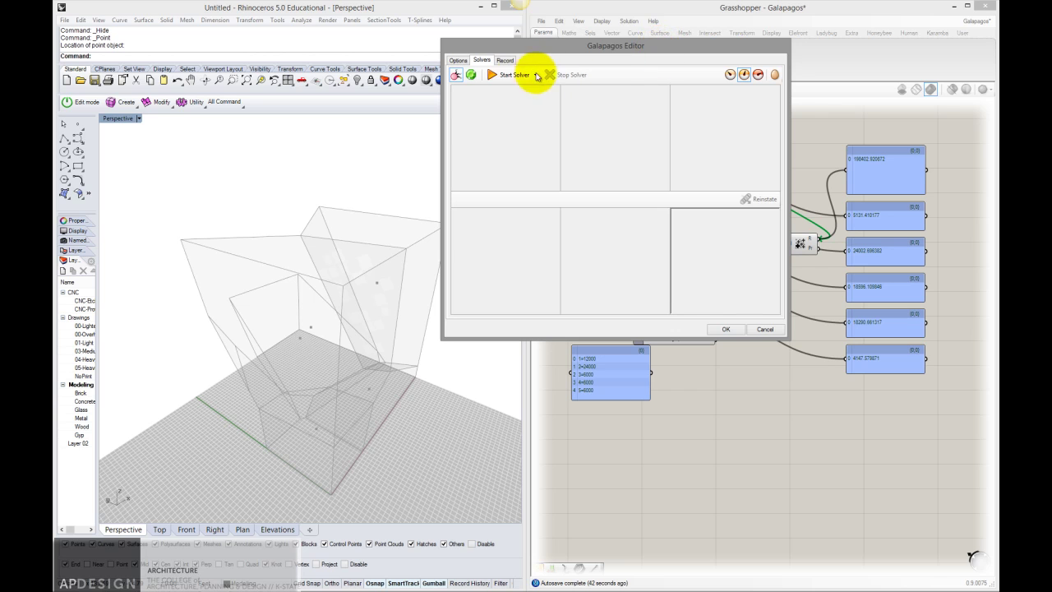
left_click(513, 75)
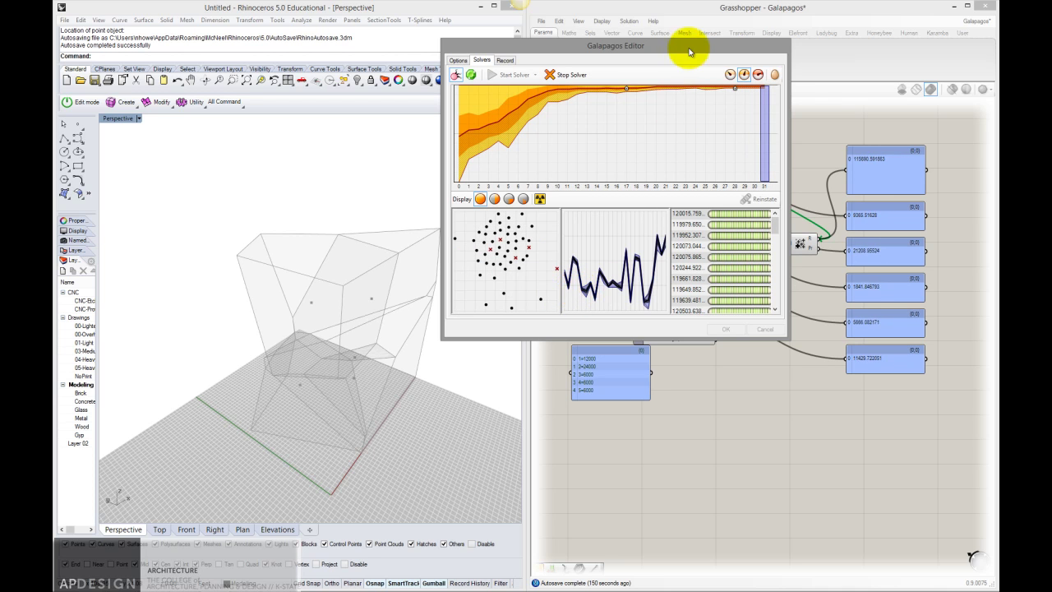
Move the Galapagos editor to the top-left and shorten it while the solver runs.
left_click_drag(688, 47, 601, 41)
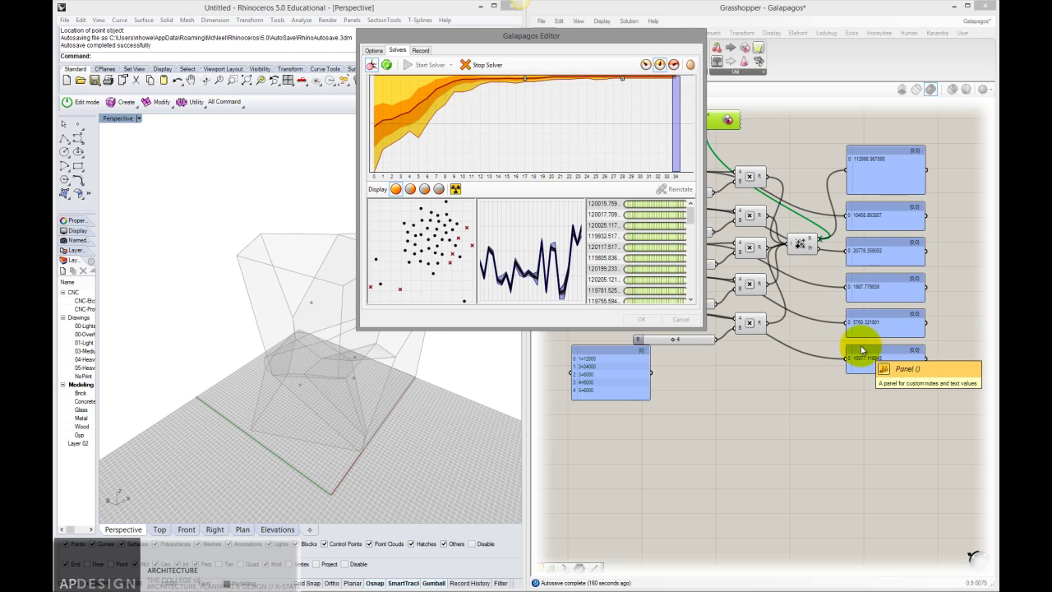
left_click_drag(606, 33, 572, 17)
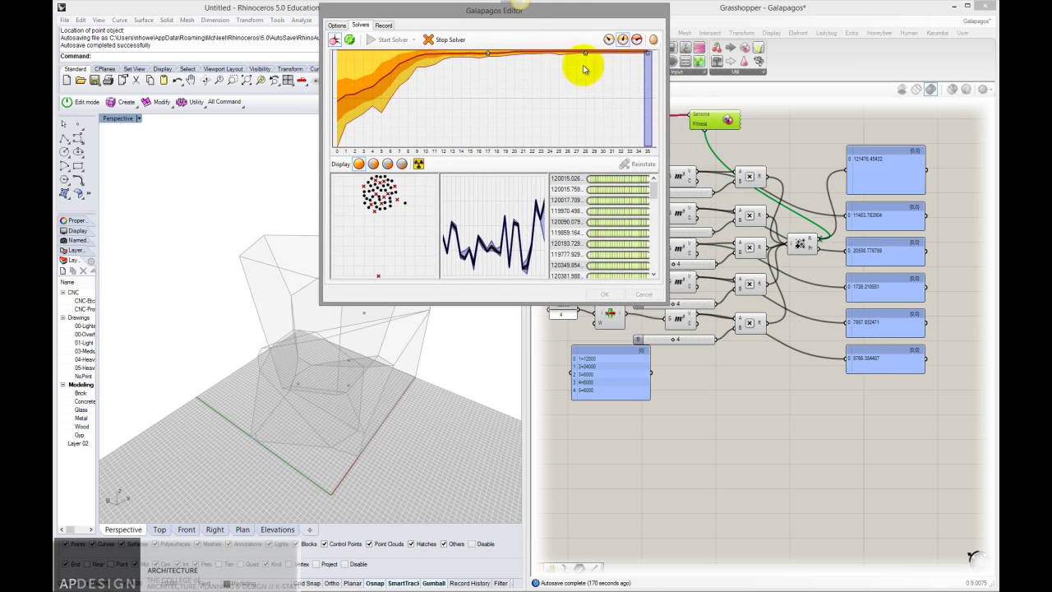
left_click_drag(523, 304, 531, 214)
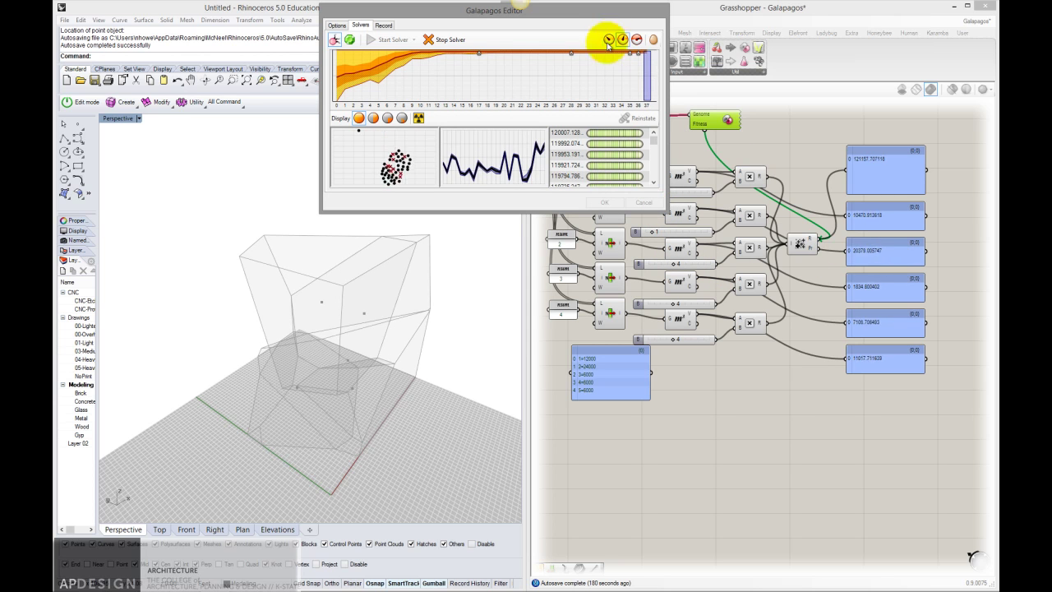
left_click_drag(606, 16, 538, 20)
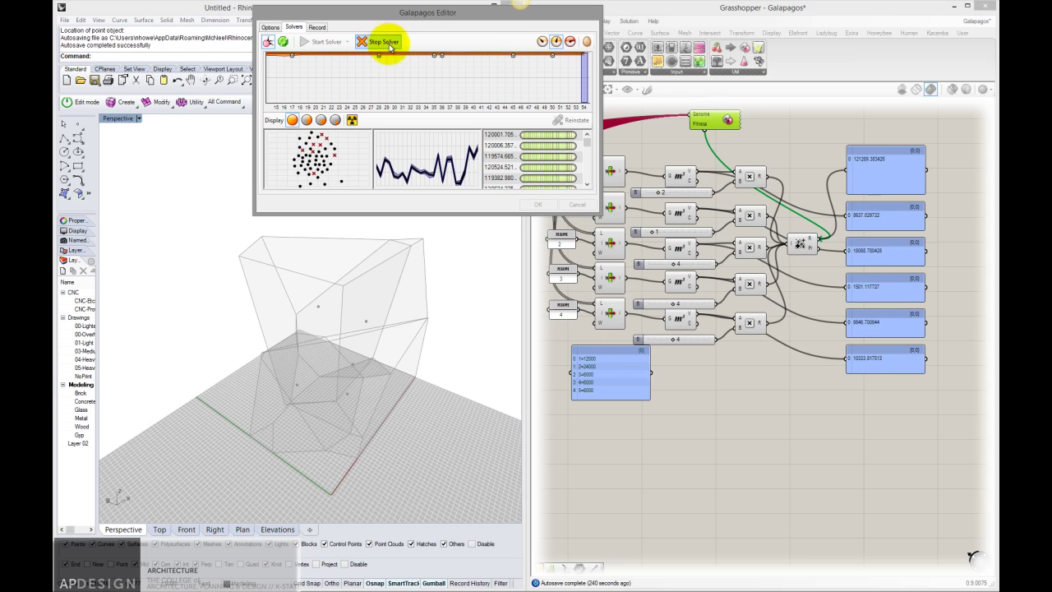
Stop the solver, reinstate the 120006.357415 genome, and close the Galapagos editor.
left_click(390, 48)
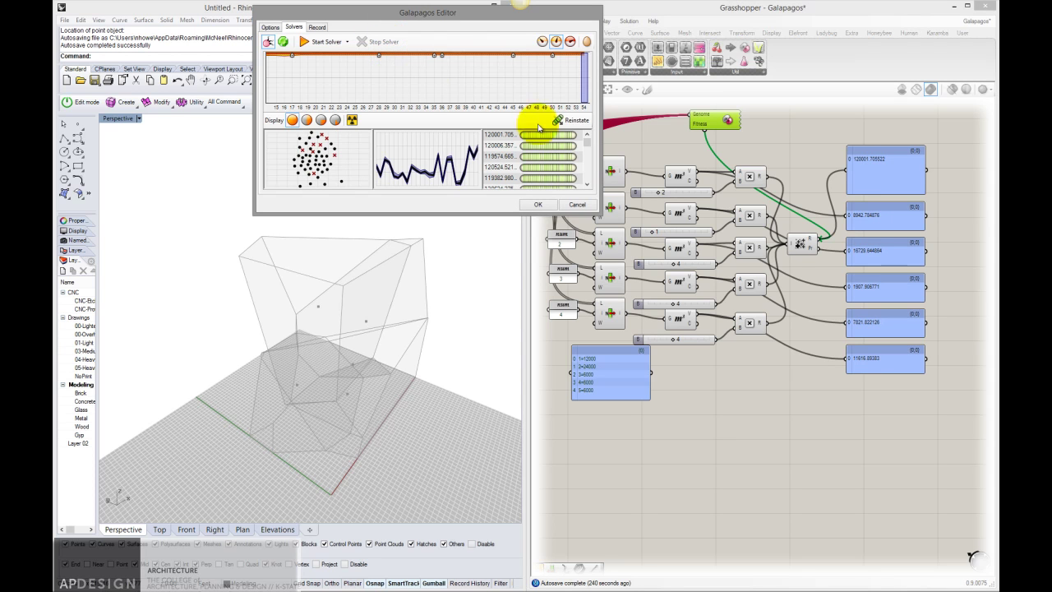
left_click(888, 161)
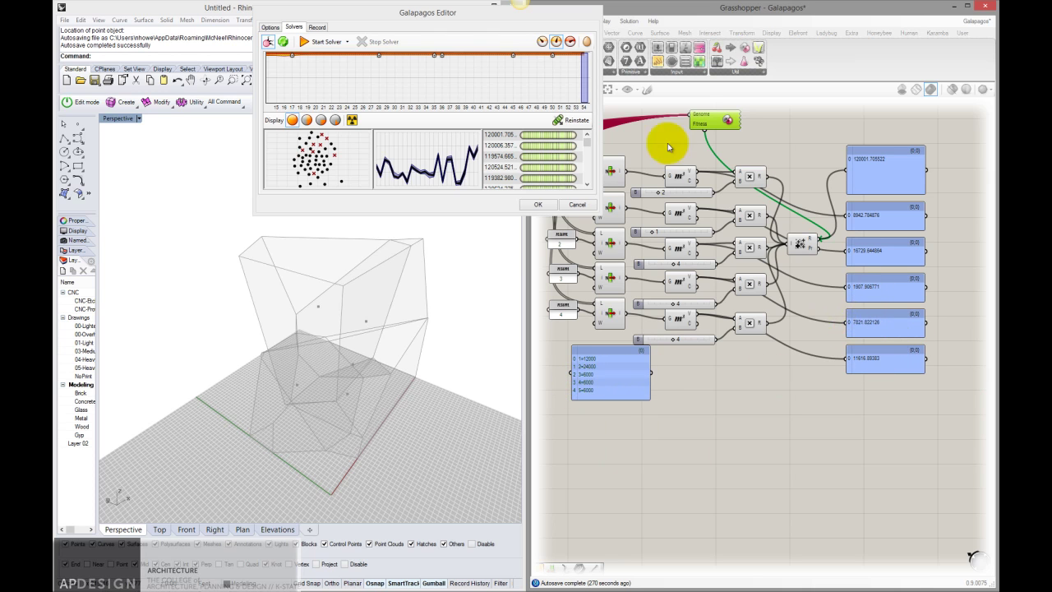
scroll(579, 146, "up", 2)
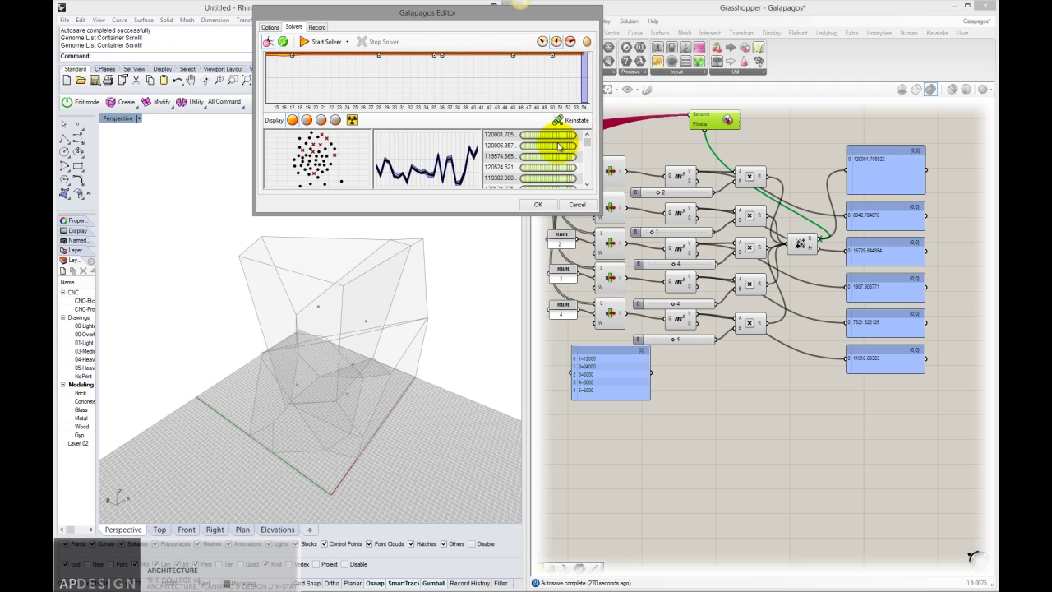
left_click(560, 145)
left_click(579, 125)
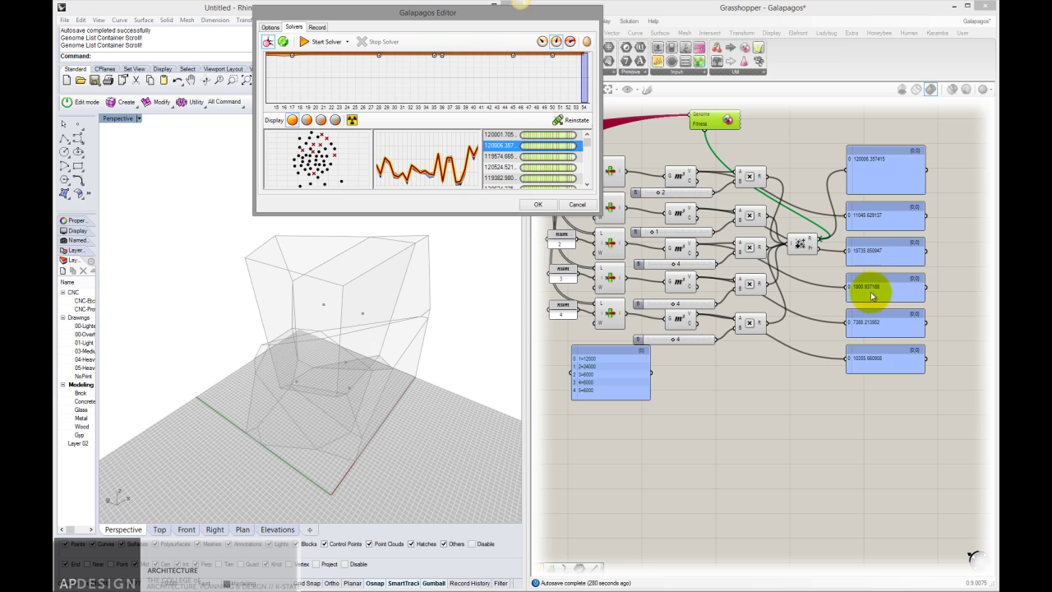
left_click(548, 156)
Accept the Galapagos results, deselect the solver, and select the num 1 and num 2 parameters.
left_click(538, 205)
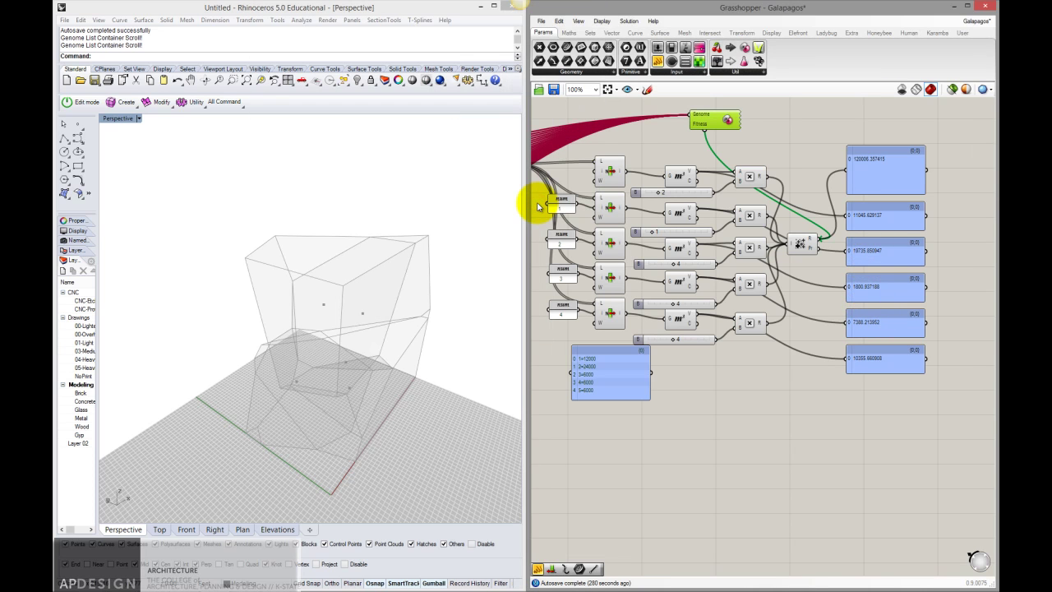
left_click(689, 163)
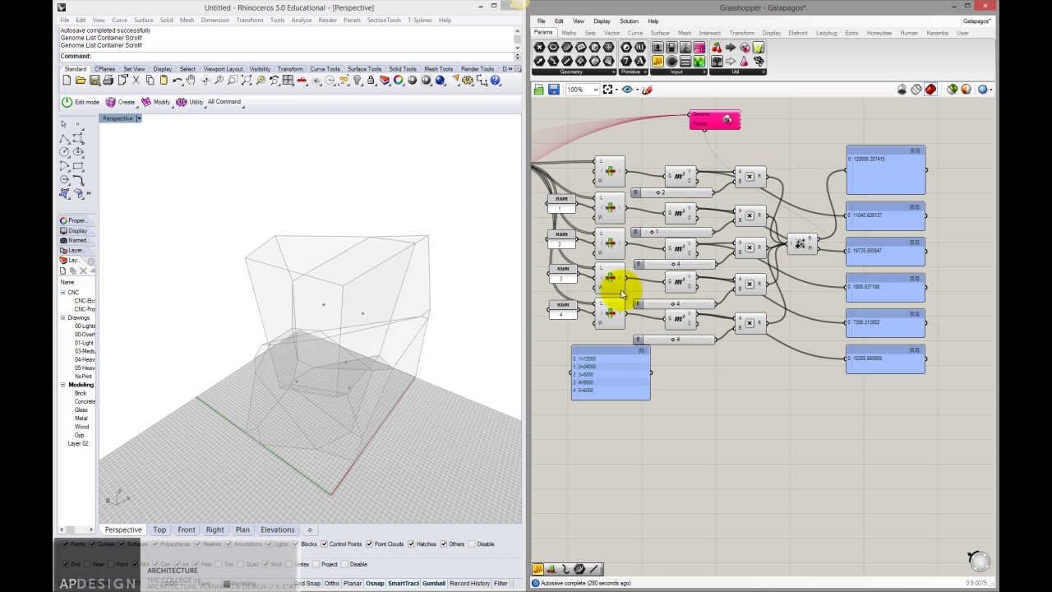
left_click(562, 222)
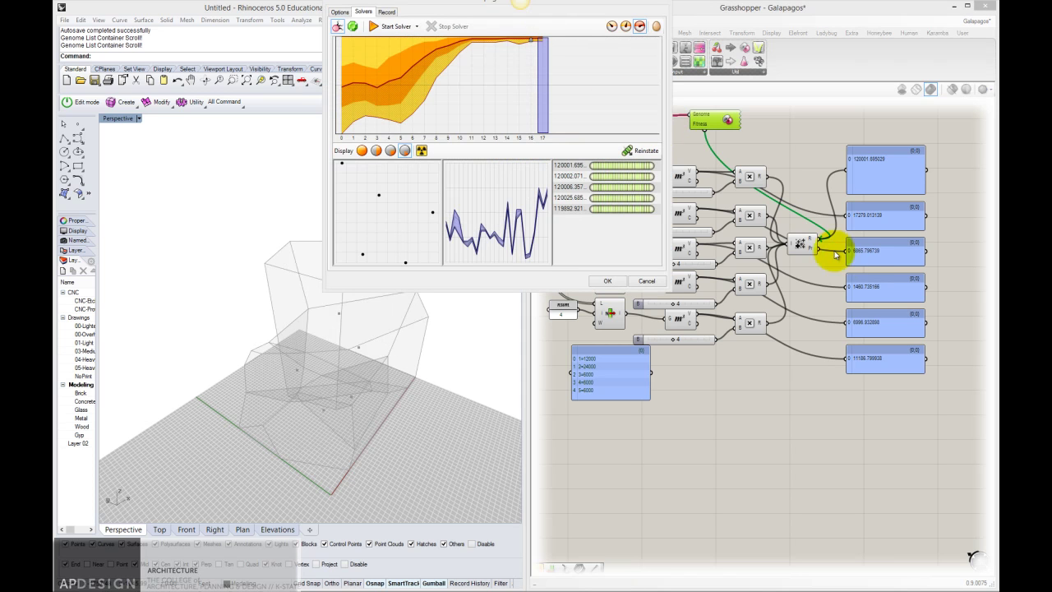
Reinstate the second-ranked and then the third-ranked genome of generation 17.
left_click(619, 167)
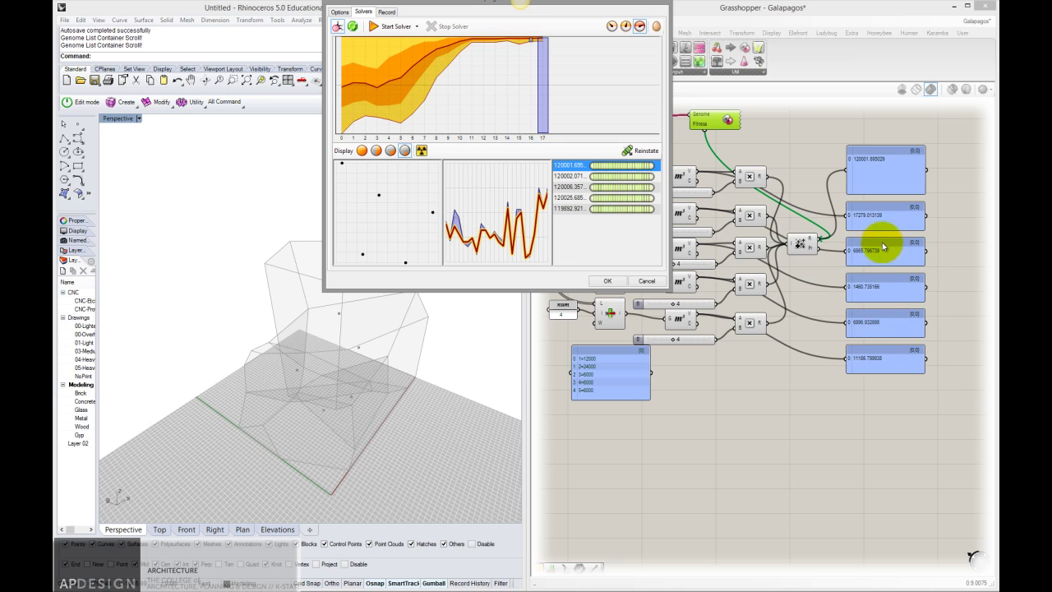
left_click(612, 176)
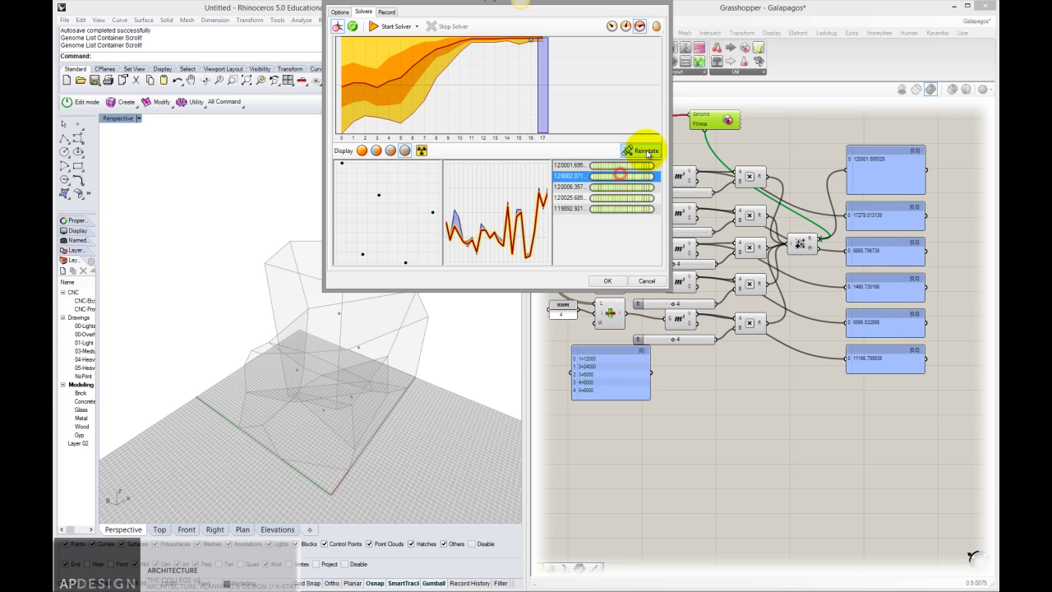
left_click(649, 151)
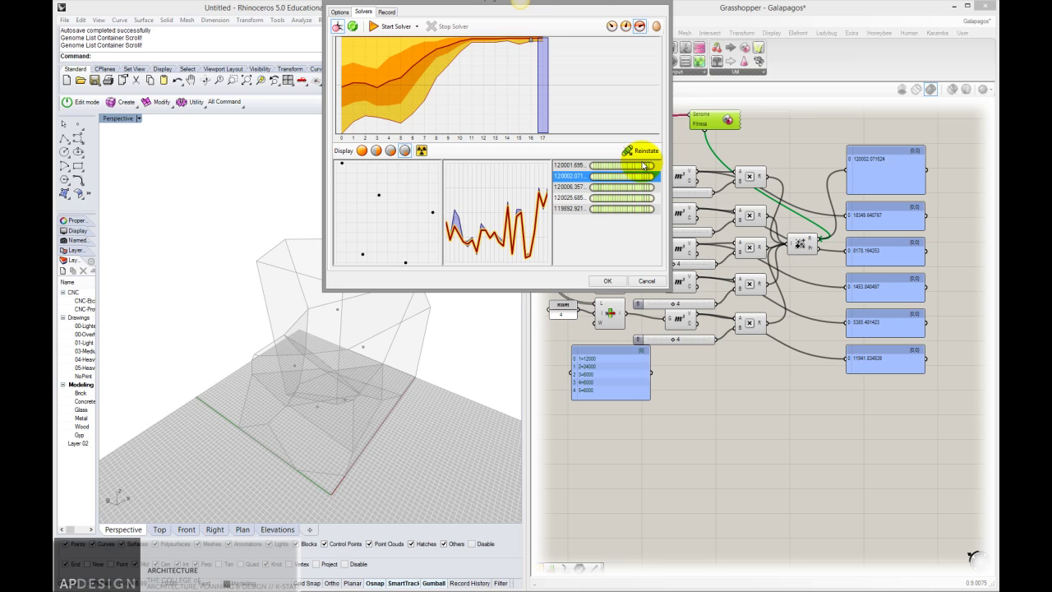
left_click(614, 187)
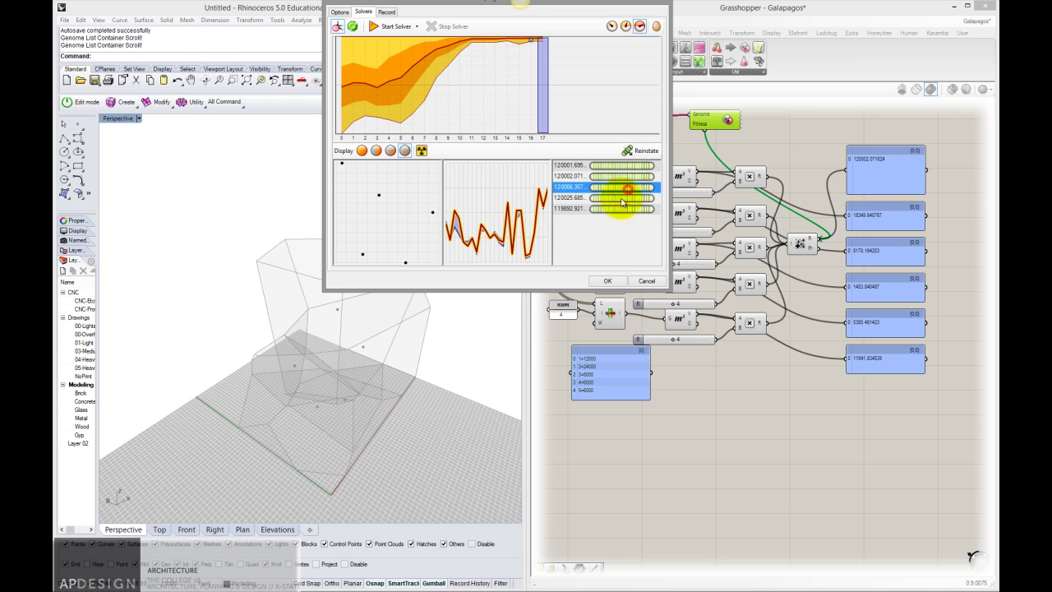
left_click(641, 151)
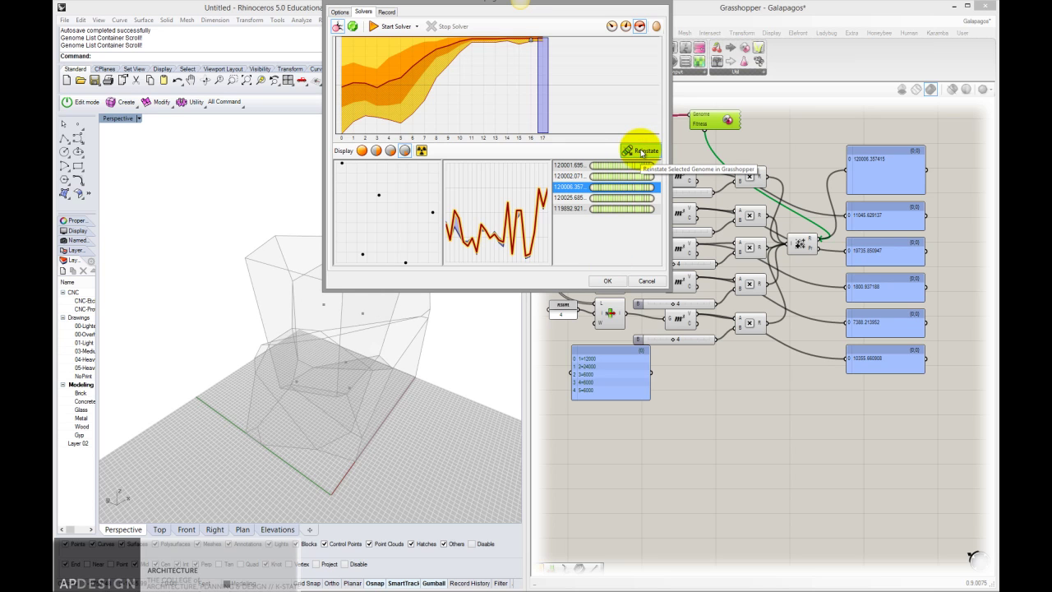
Reinstate the fourth, then the fifth generation-17 genome, leaving the total at 119892.921461.
left_click(616, 198)
left_click(645, 152)
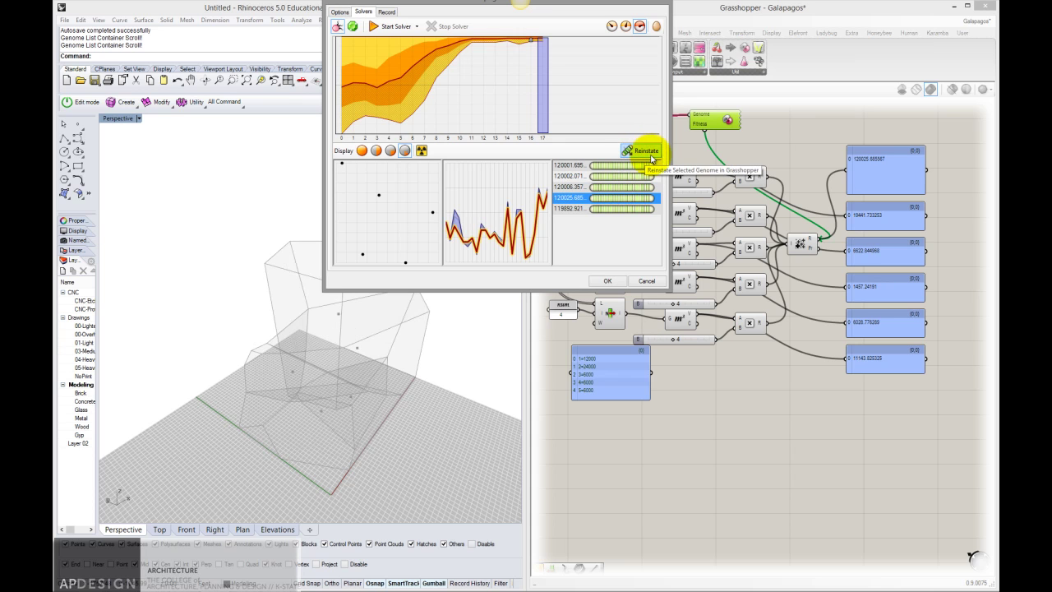
left_click(625, 209)
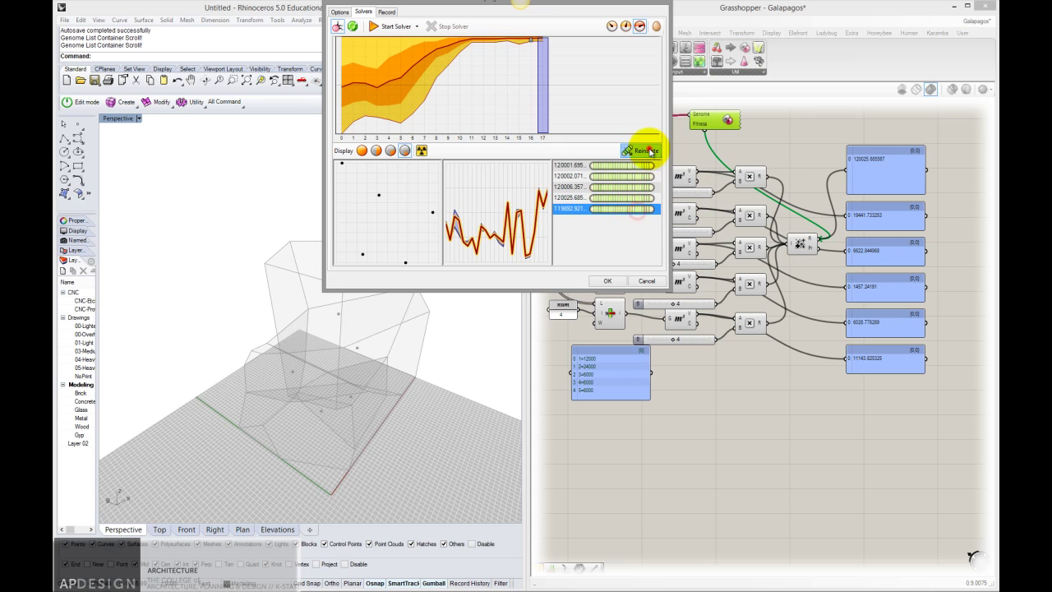
left_click(647, 153)
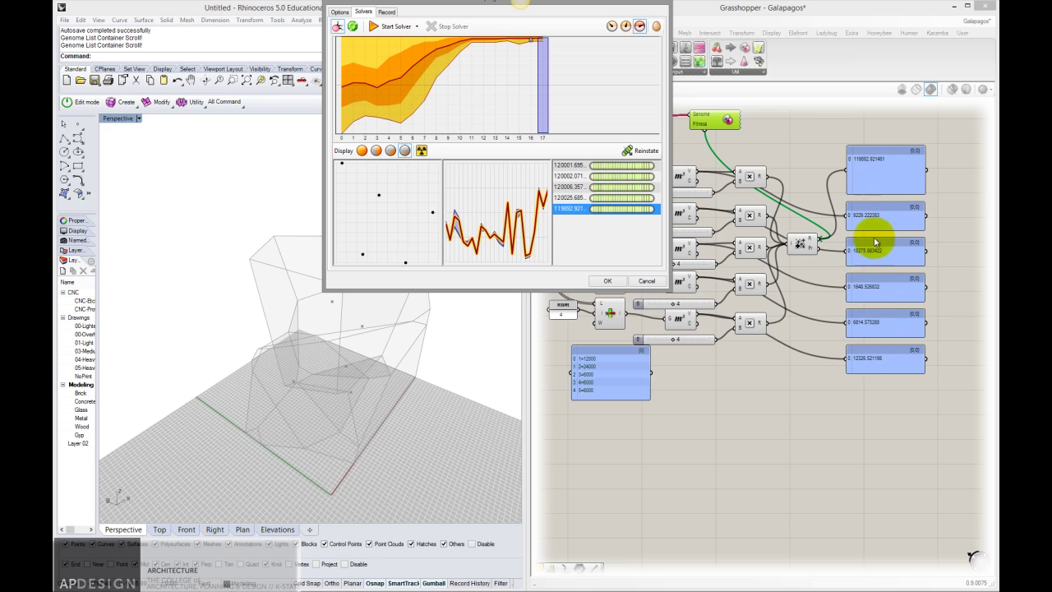
left_click(593, 385)
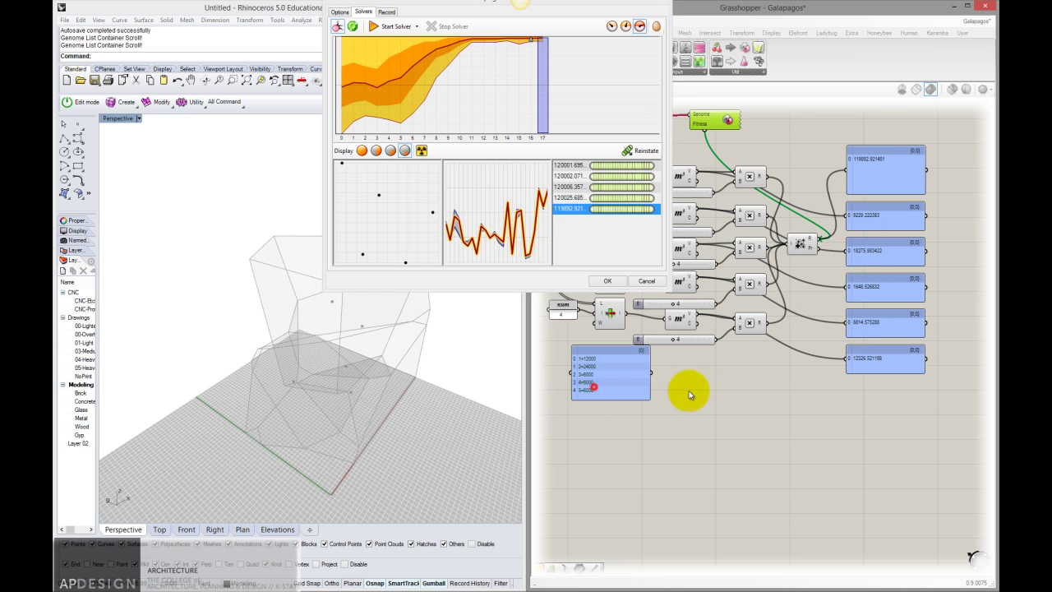
Show generation 16 and reinstate its 120001.695 and 120006.357 genomes in turn.
left_click(533, 54)
left_click(612, 165)
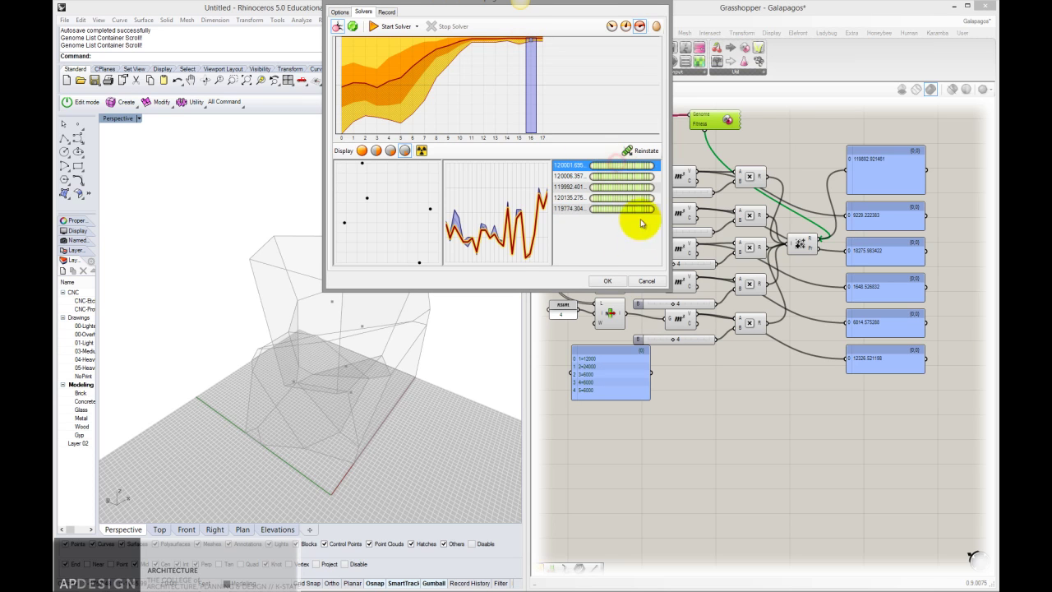
left_click(645, 151)
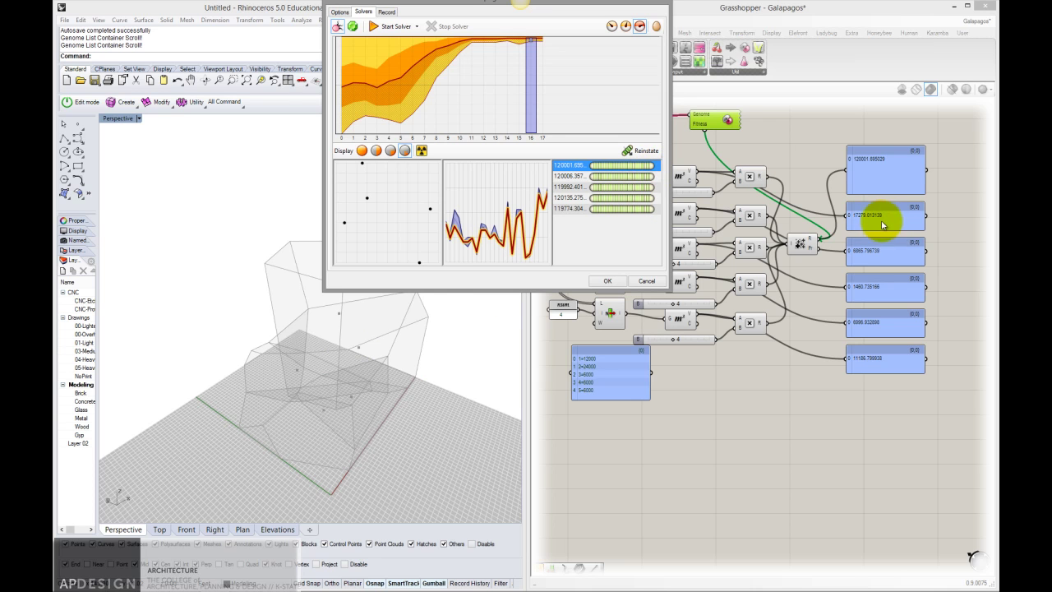
left_click(624, 175)
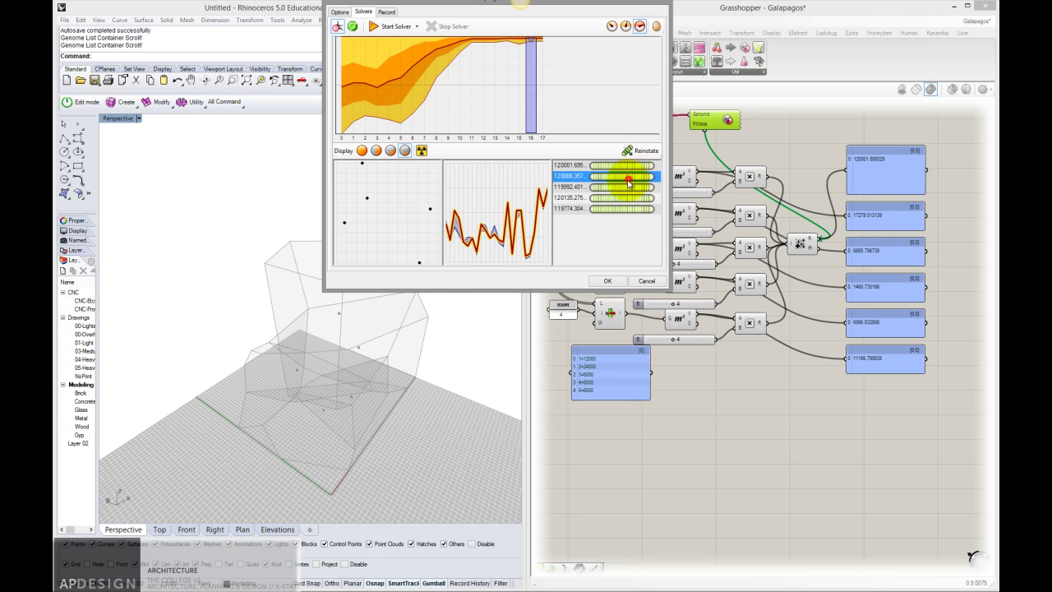
left_click(640, 153)
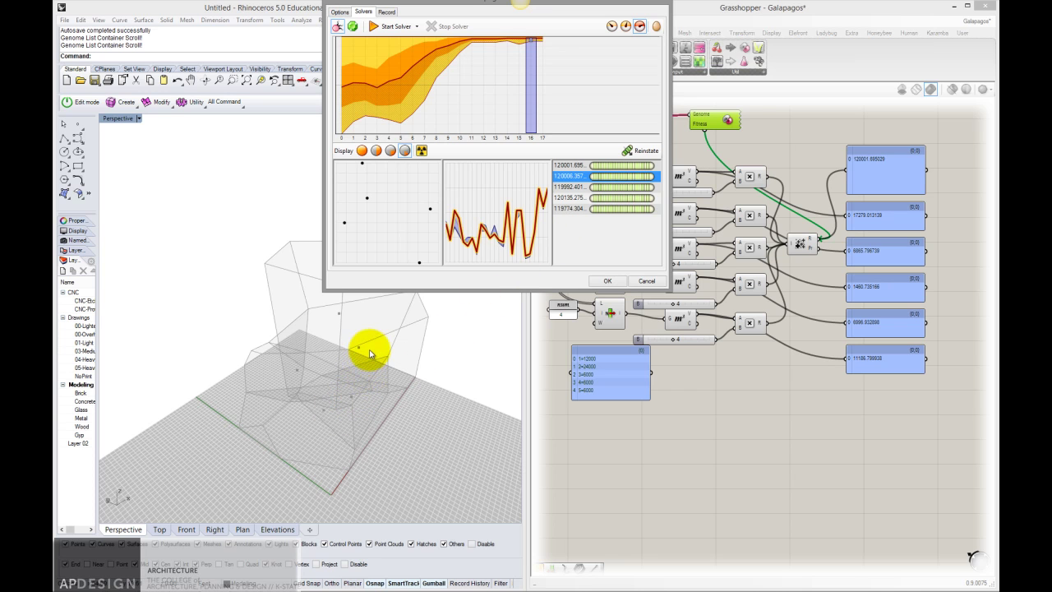
Reinstate the 120135.275 genome from generation 16 to reshape the Rhino boxes.
left_click(622, 188)
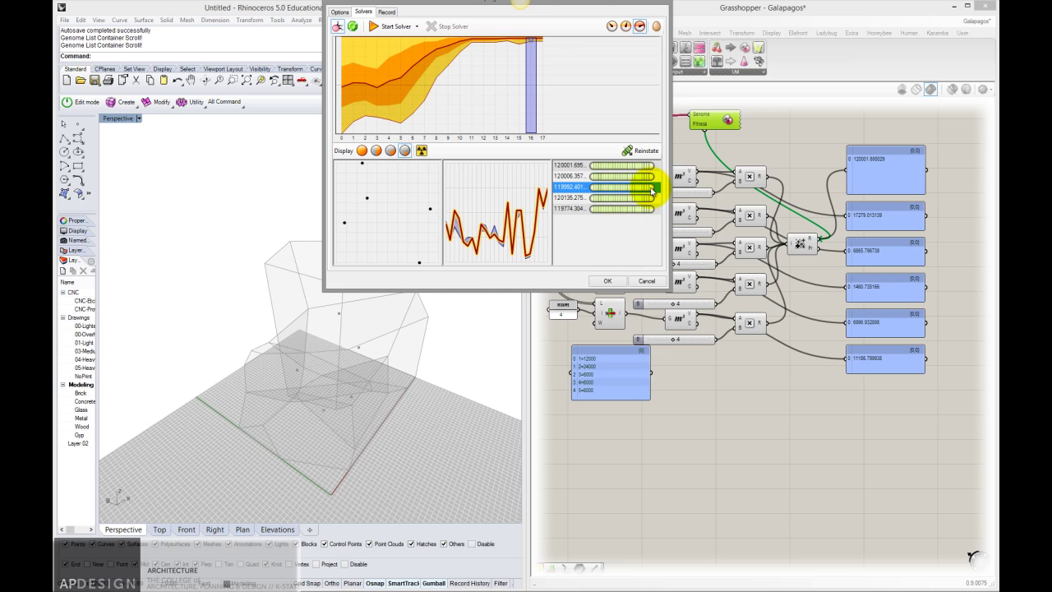
left_click(626, 198)
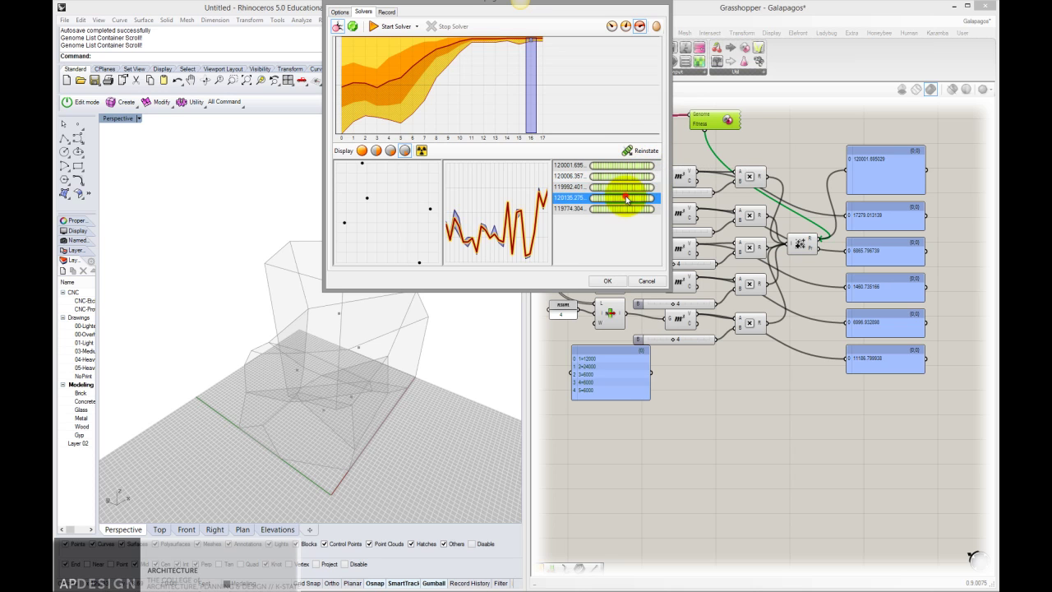
left_click(627, 186)
left_click(627, 198)
left_click(653, 151)
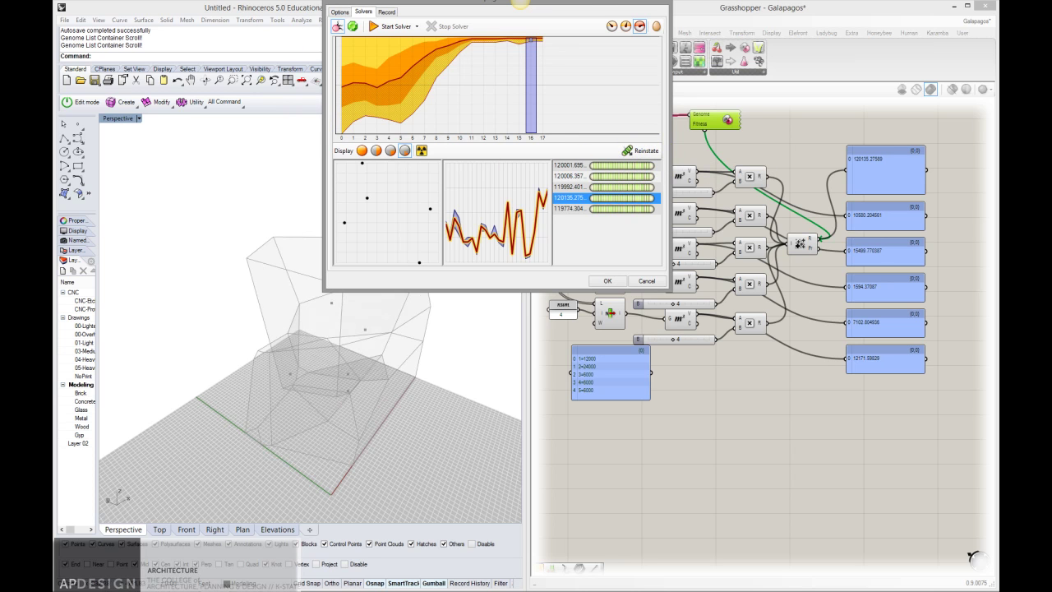
Close the Galapagos editor, zoom out, and window-select all the volume-calculation components.
left_click(608, 281)
scroll(756, 288, "down", 4)
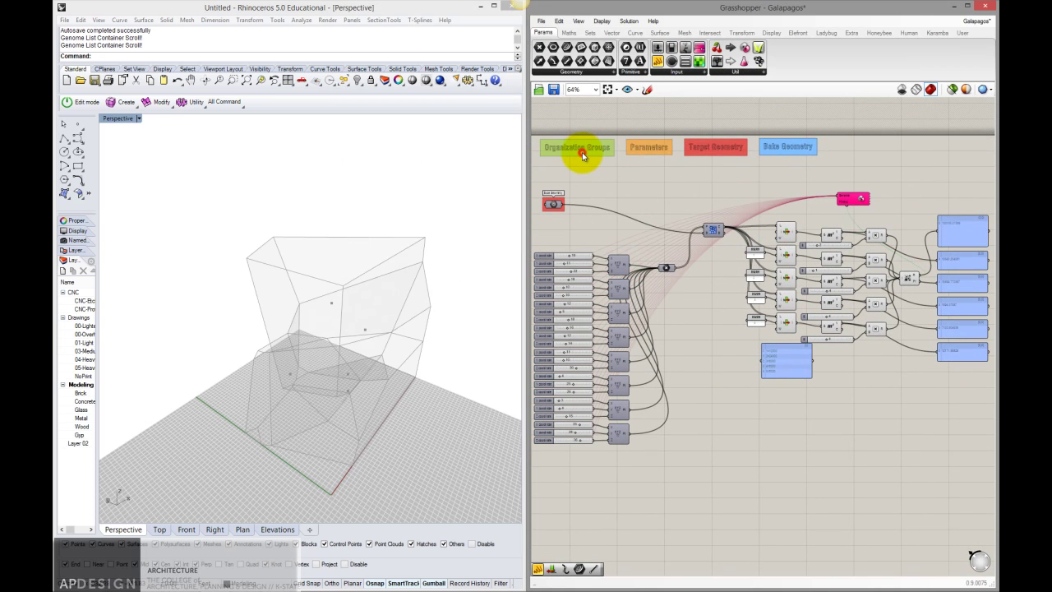
right_click(581, 155)
left_click(615, 272)
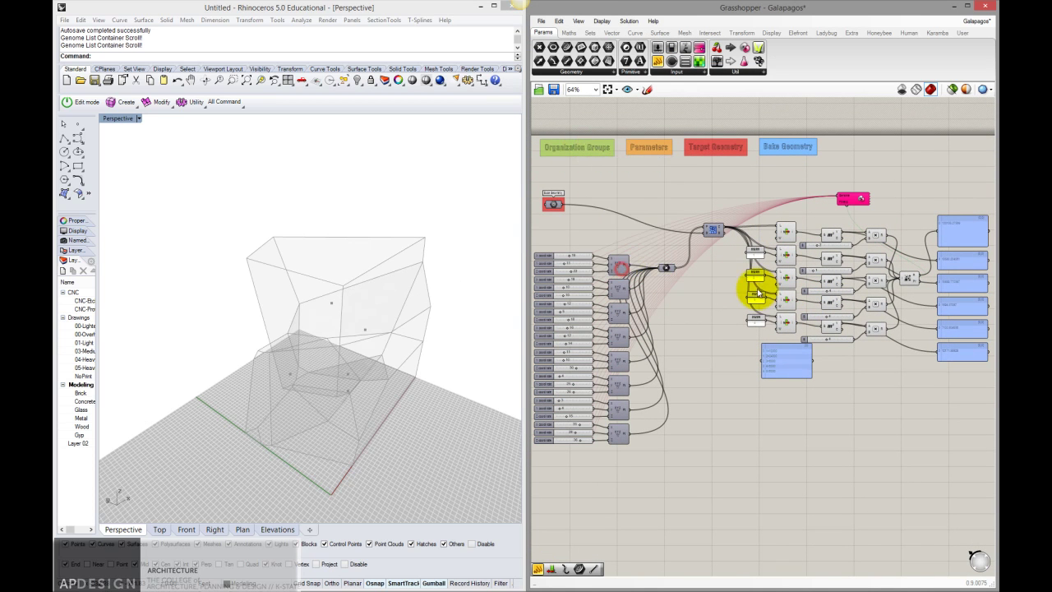
right_click_drag(753, 286, 610, 269)
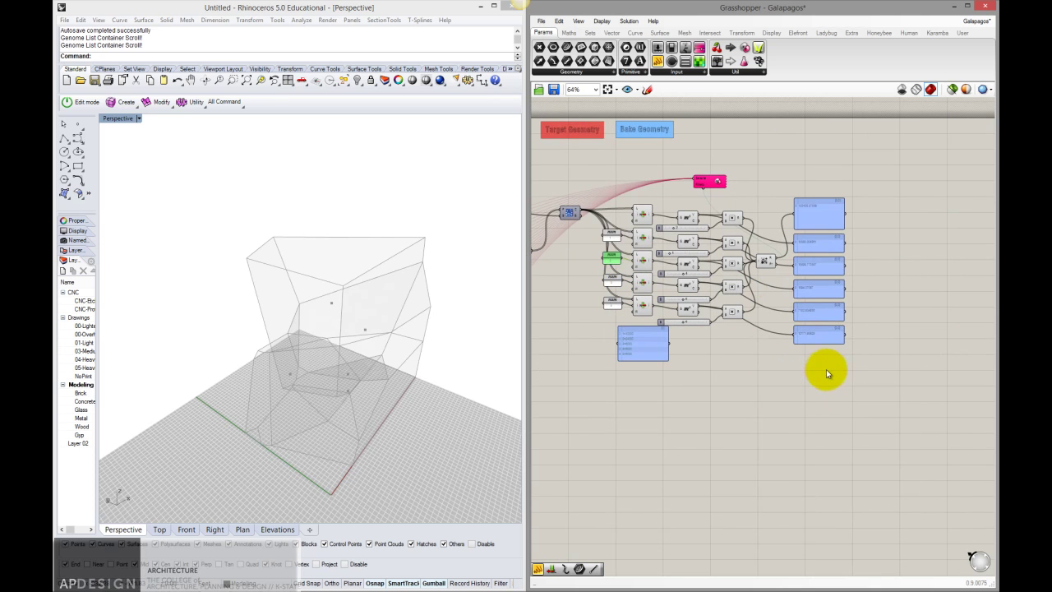
left_click_drag(844, 378, 597, 208)
Group the volume-calculation components and add a copy of the Bake Geometry title scribble to the group.
key("ctrl+g")
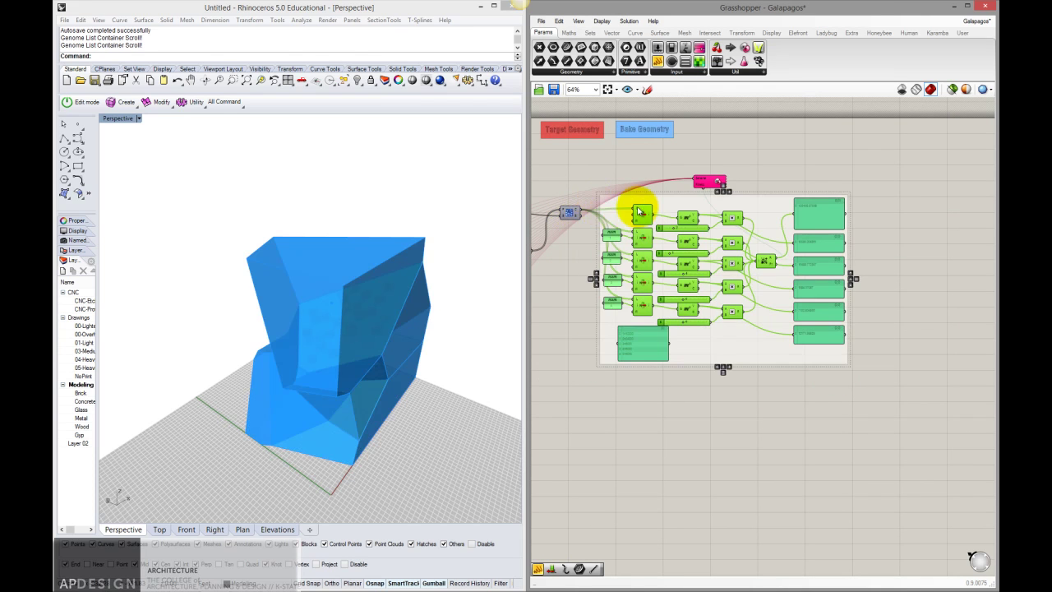
left_click(657, 170)
left_click(637, 129)
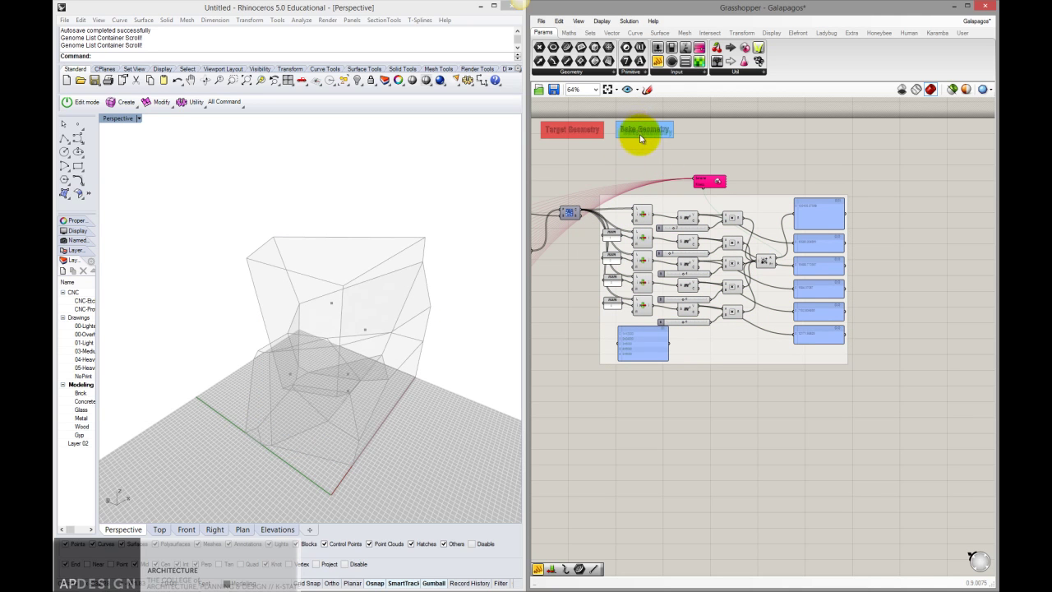
left_click_drag(642, 148, 672, 204)
right_click(672, 204)
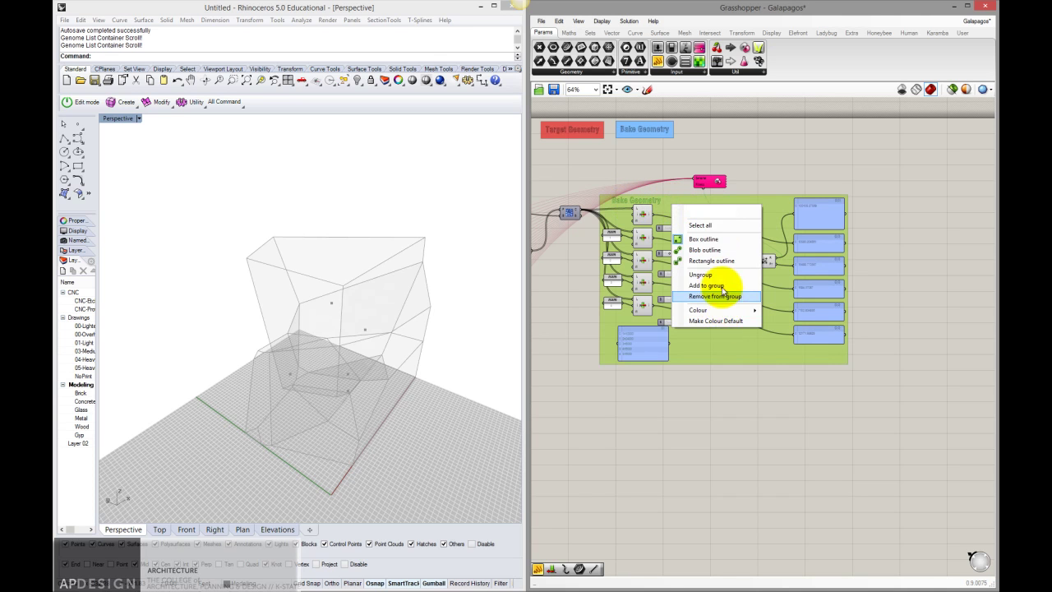
left_click(715, 294)
left_click(666, 195)
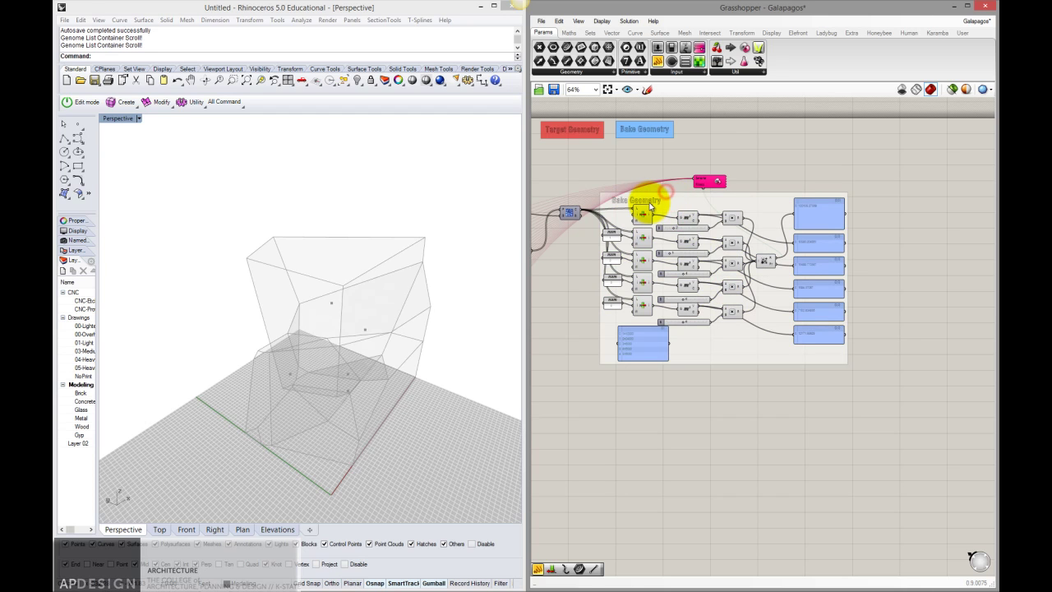
Change the copied scribble's text from 'Bake Geometry' to 'Calculating Volume'.
double_click(650, 204)
left_click_drag(651, 163, 579, 159)
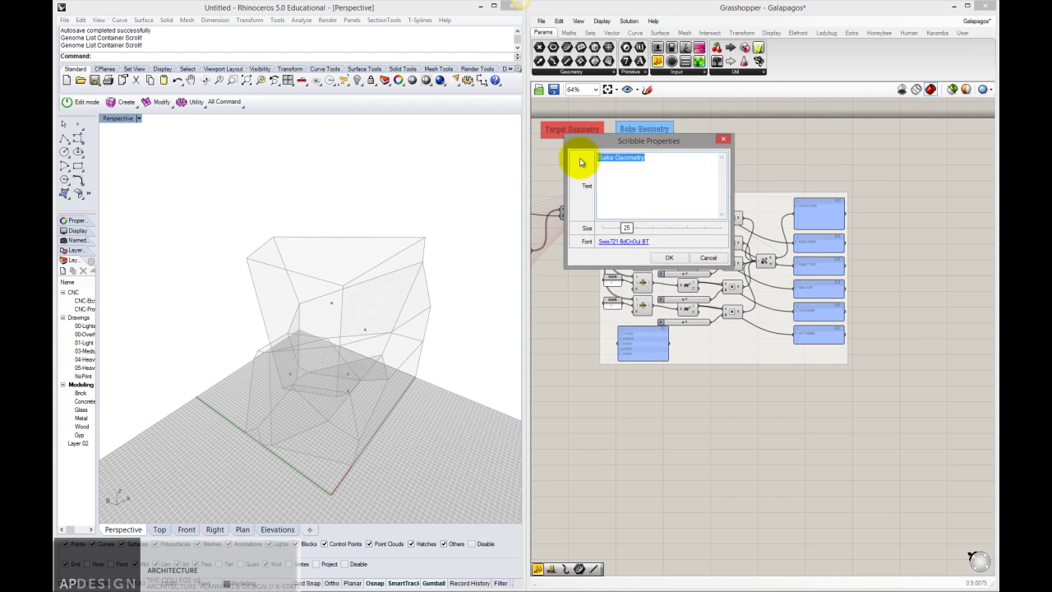
type("Calculating Volume")
left_click(669, 257)
left_click(722, 166)
Move the Calculating Volume group's components down and to the right.
right_click_drag(674, 217, 756, 195)
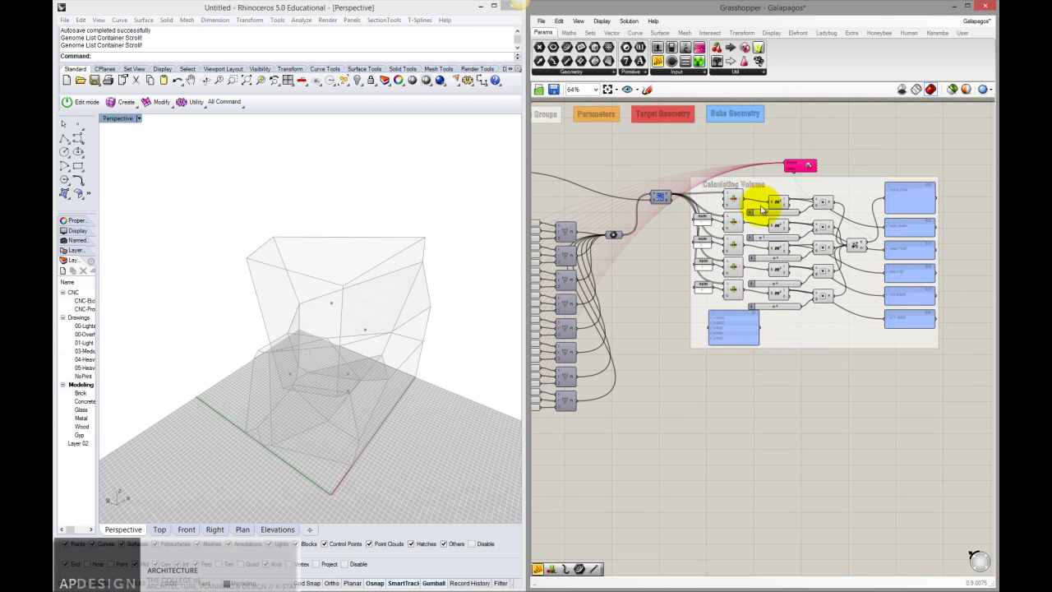
left_click_drag(899, 380, 712, 193)
left_click_drag(781, 188, 792, 229)
left_click(769, 200)
Move the Galapagos component up and left, just above the Calculating Volume group.
right_click_drag(689, 214, 631, 177)
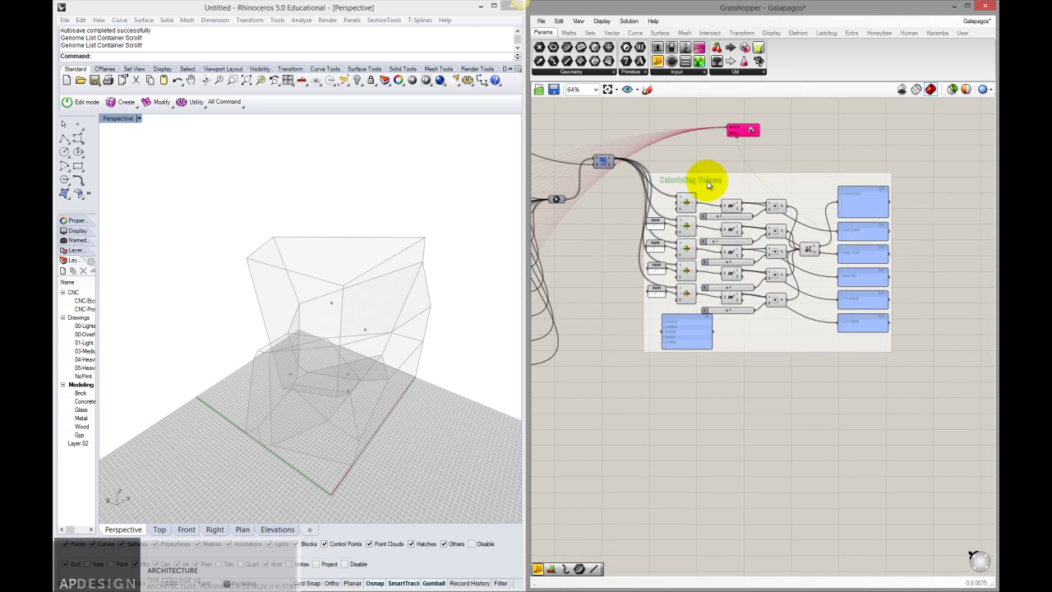
right_click_drag(702, 163, 789, 218)
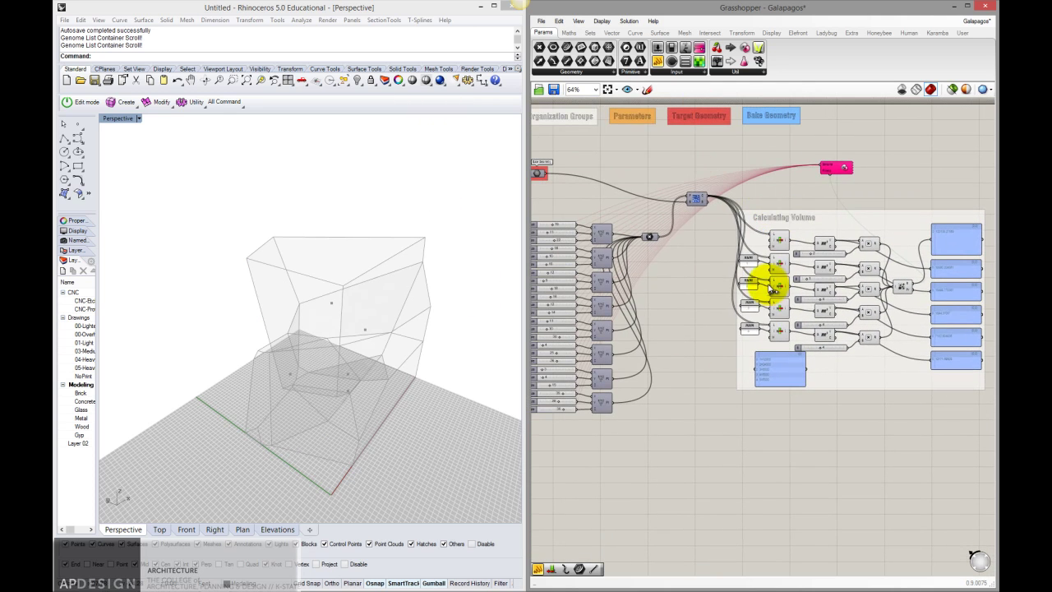
right_click_drag(822, 292, 858, 277)
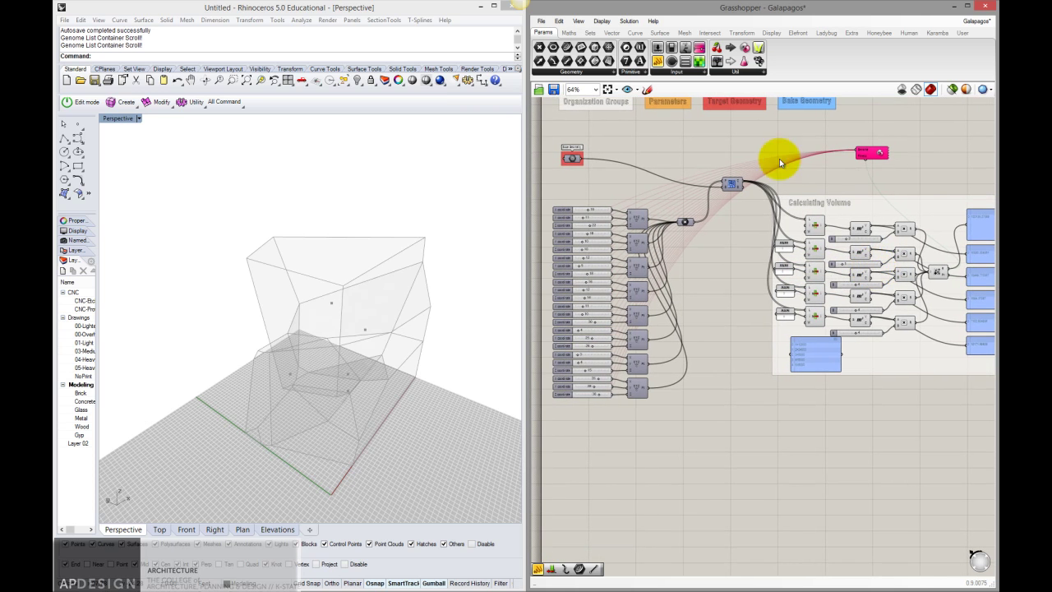
right_click_drag(801, 176, 850, 199)
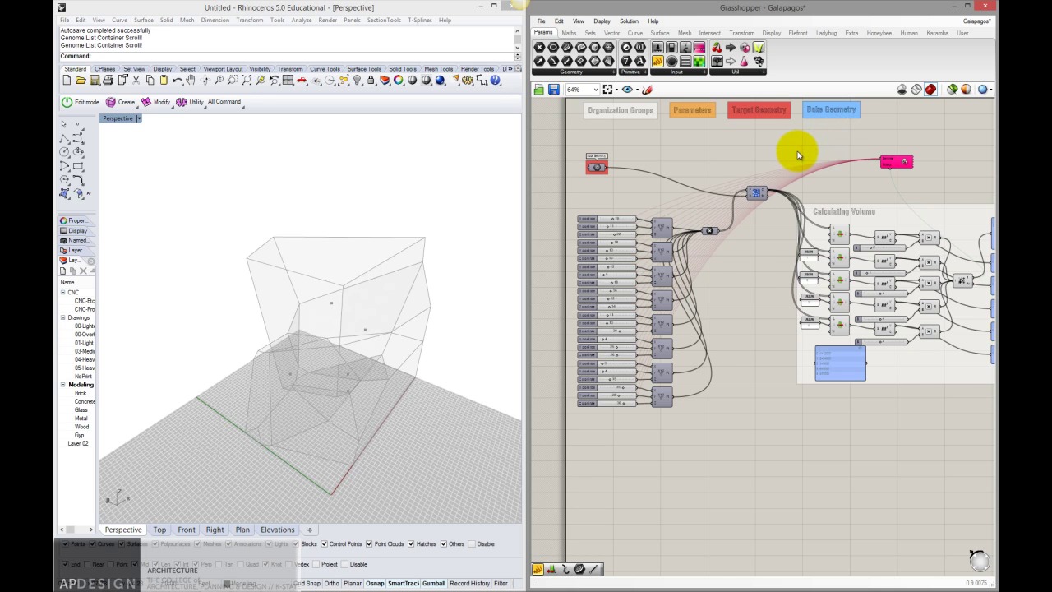
right_click_drag(797, 153, 723, 157)
left_click_drag(813, 146, 760, 138)
right_click_drag(694, 144, 794, 156)
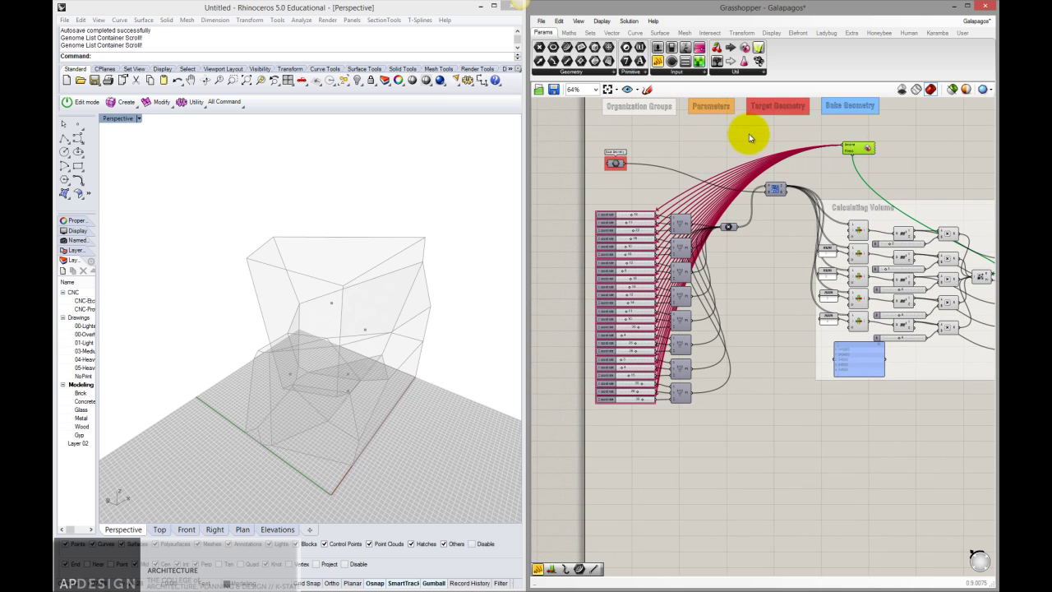
right_click_drag(744, 134, 693, 140)
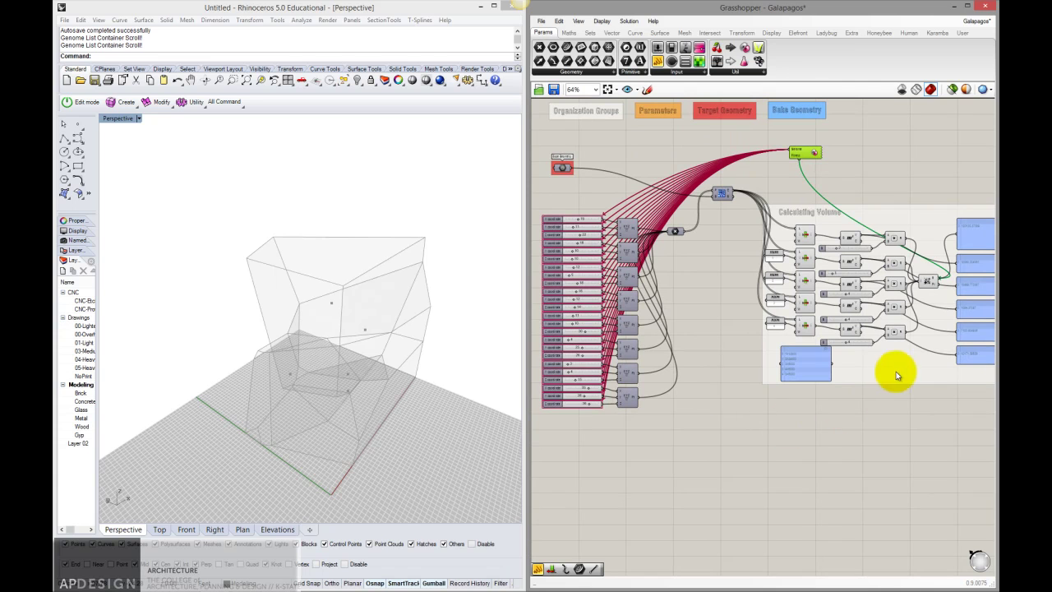